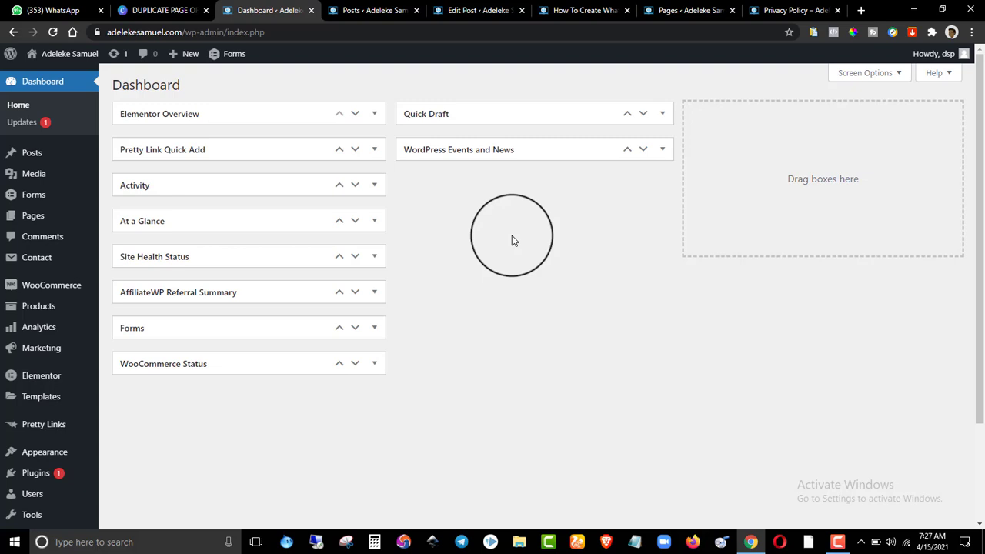
Look over the existing posts list and pages list, and return to the dashboard.
left_click(374, 10)
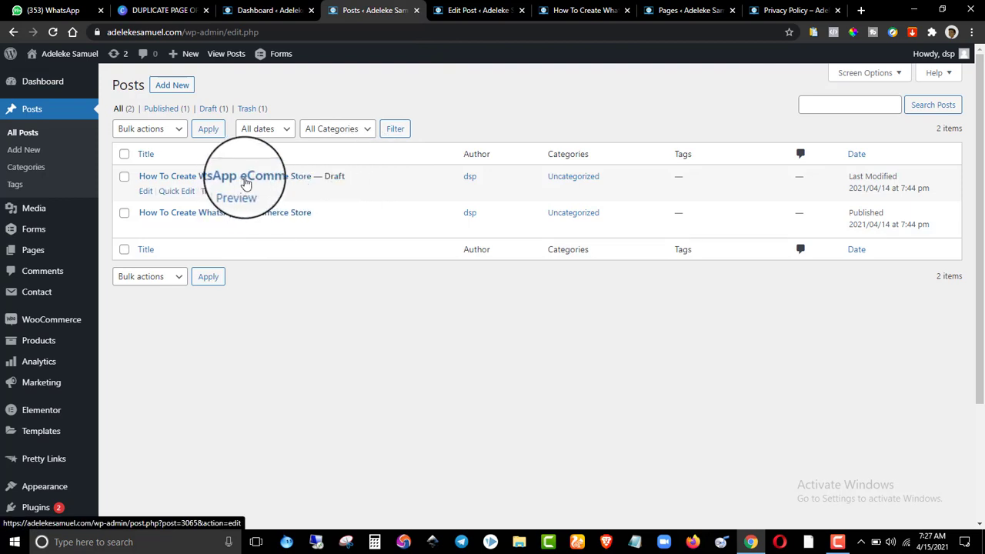
mouse_move(142, 227)
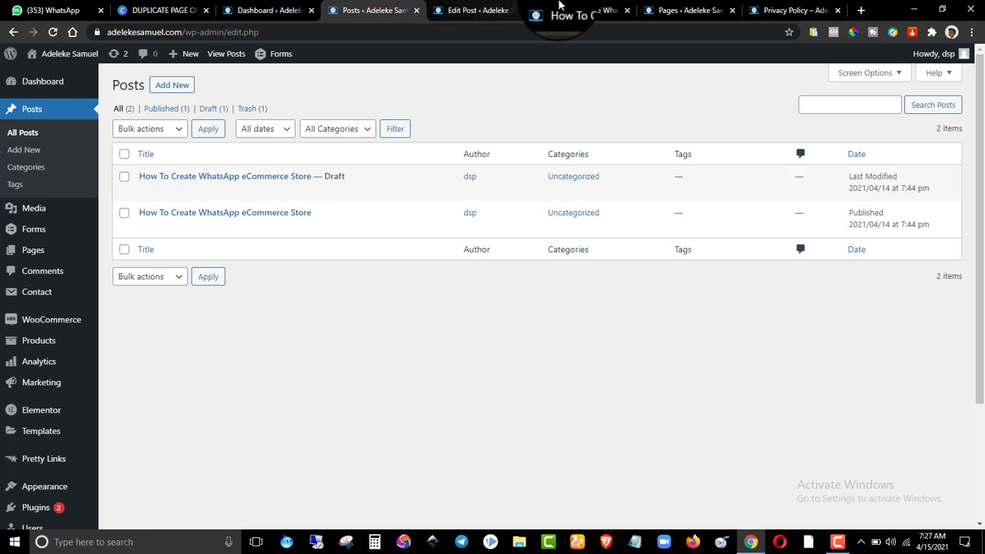
left_click(685, 11)
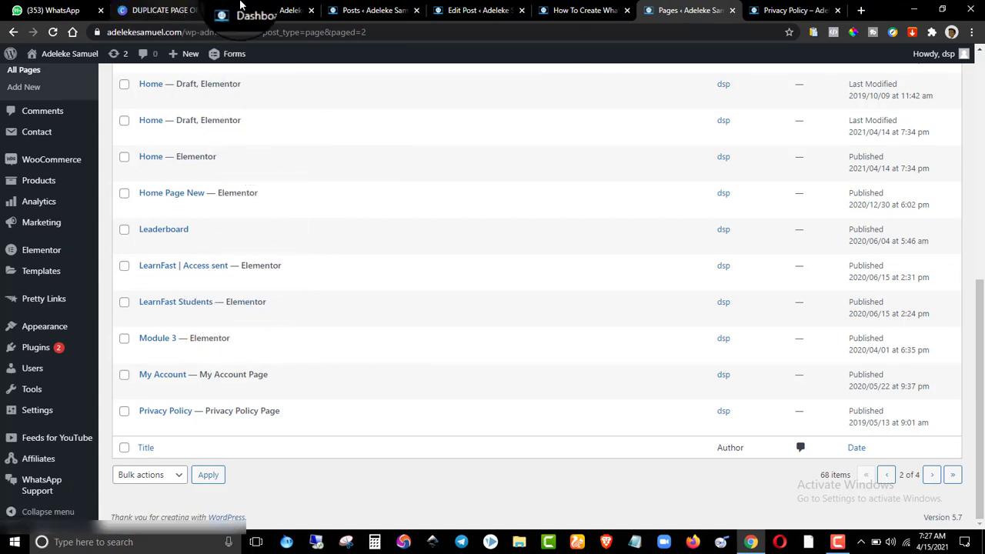
left_click(266, 10)
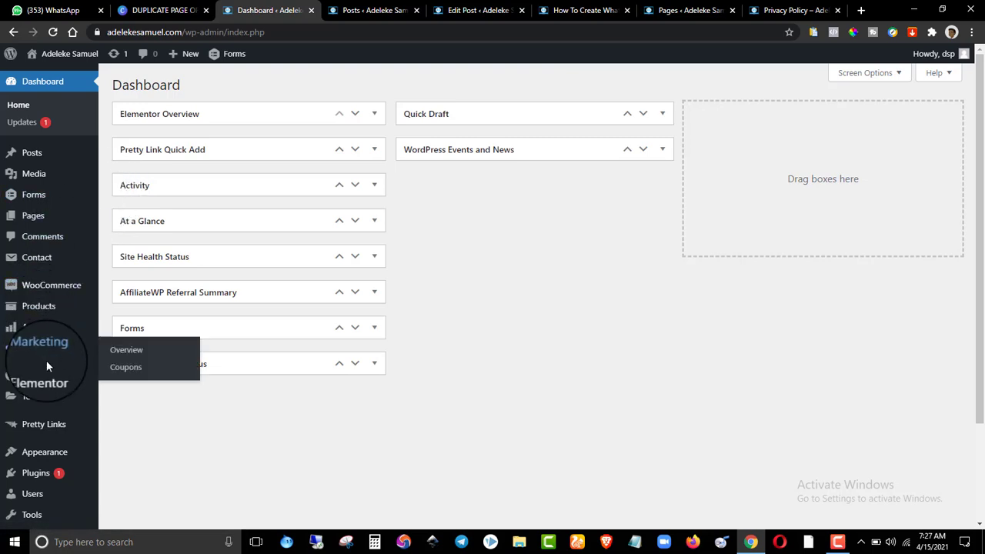
Open the page for adding new plugins and search for "Post duplicator".
mouse_move(57, 389)
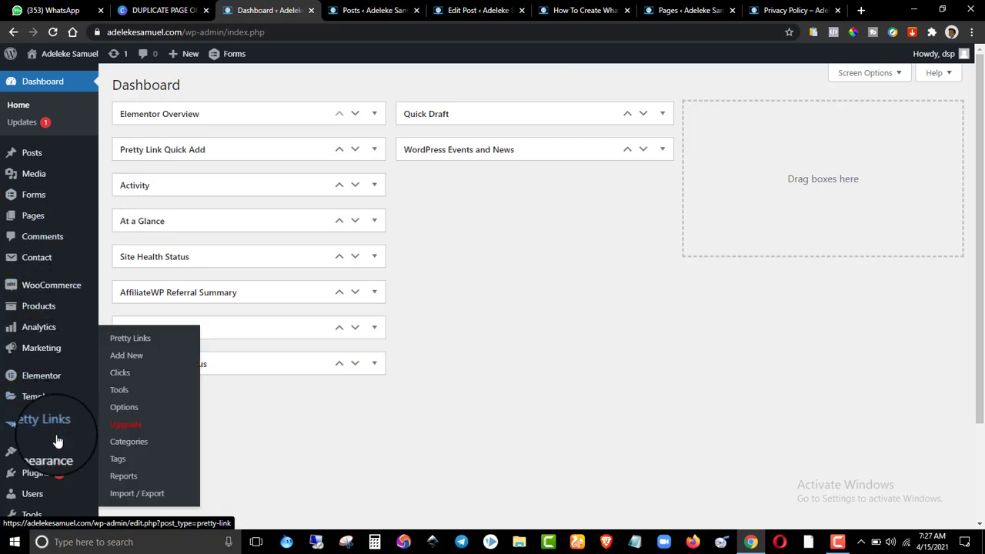
scroll(57, 440, "down", 2)
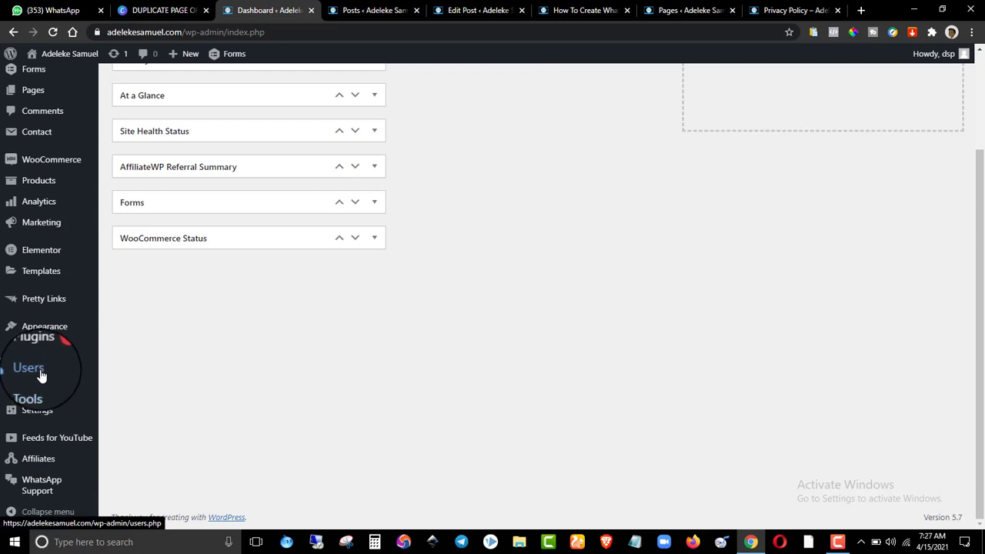
mouse_move(23, 353)
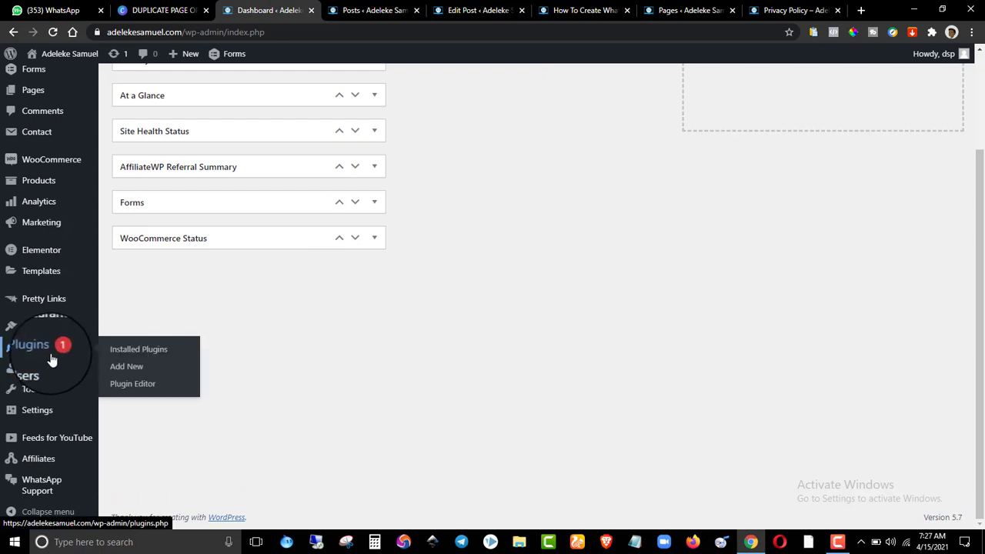
left_click(134, 369)
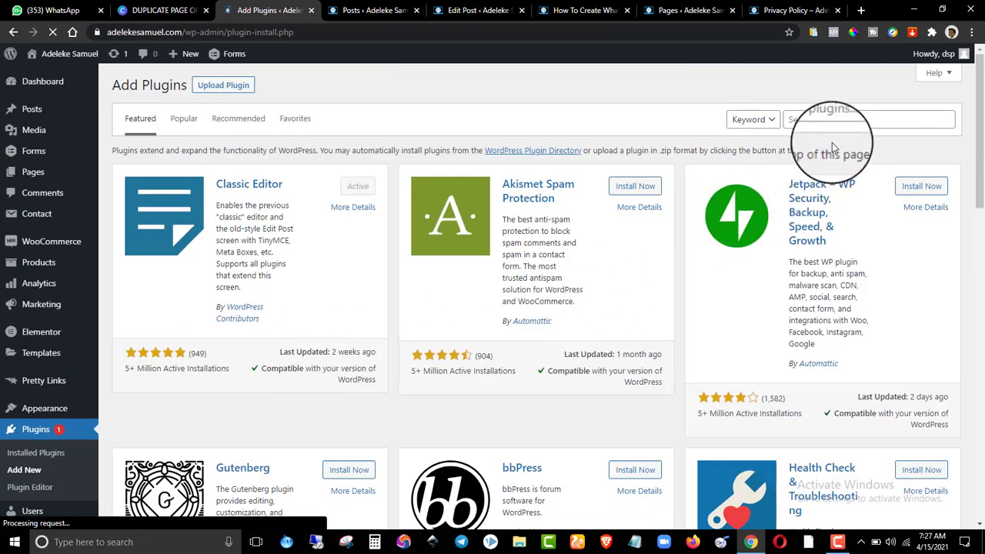
left_click(837, 117)
type("Po")
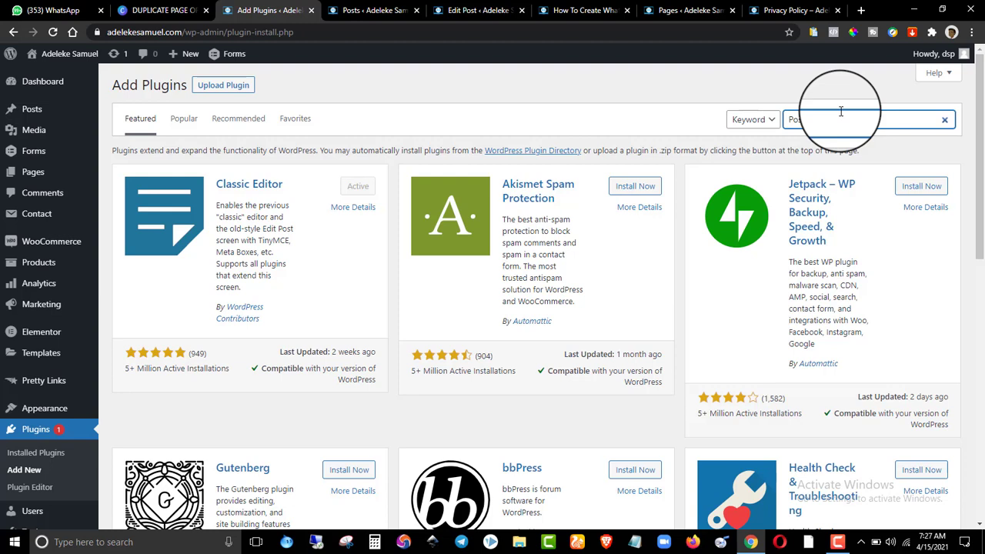
type("st duplicator")
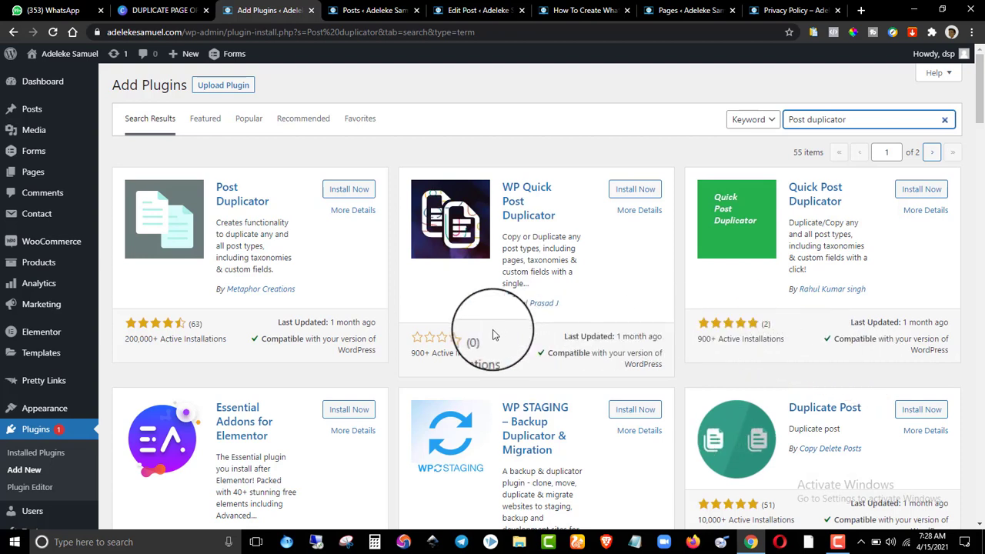
Change the plugin search to "Post duplicate", and install and activate Yoast Duplicate Post.
left_click(877, 113)
left_click(877, 114)
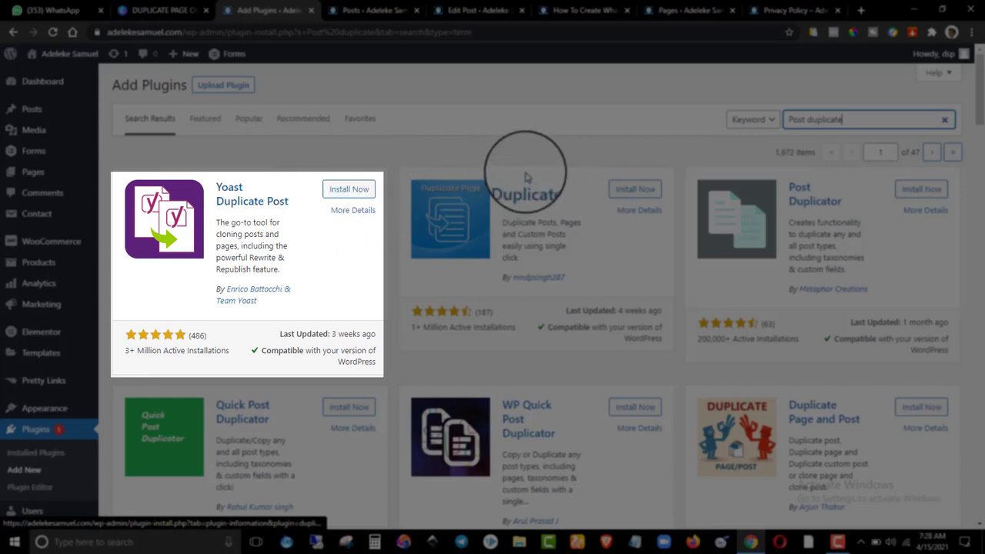
left_click(349, 190)
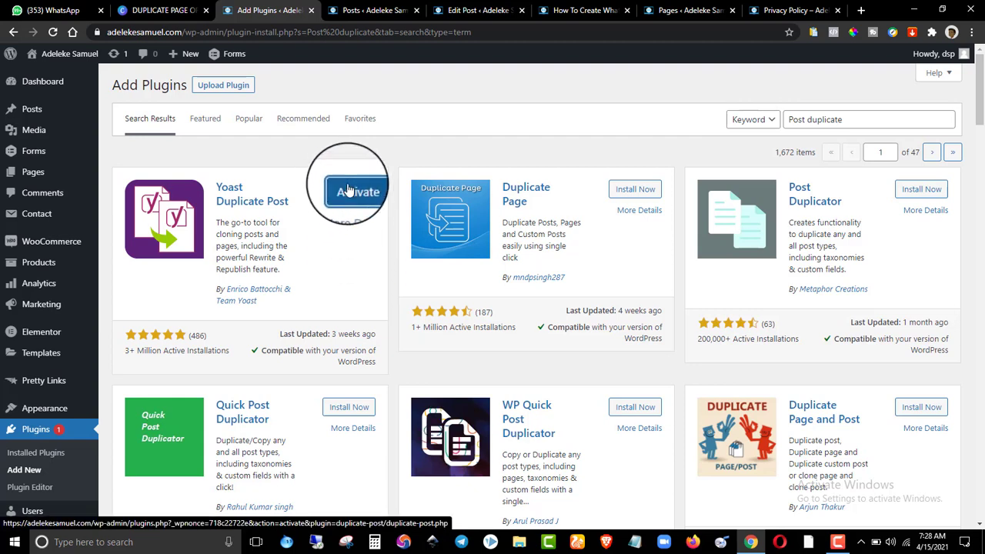
left_click(342, 191)
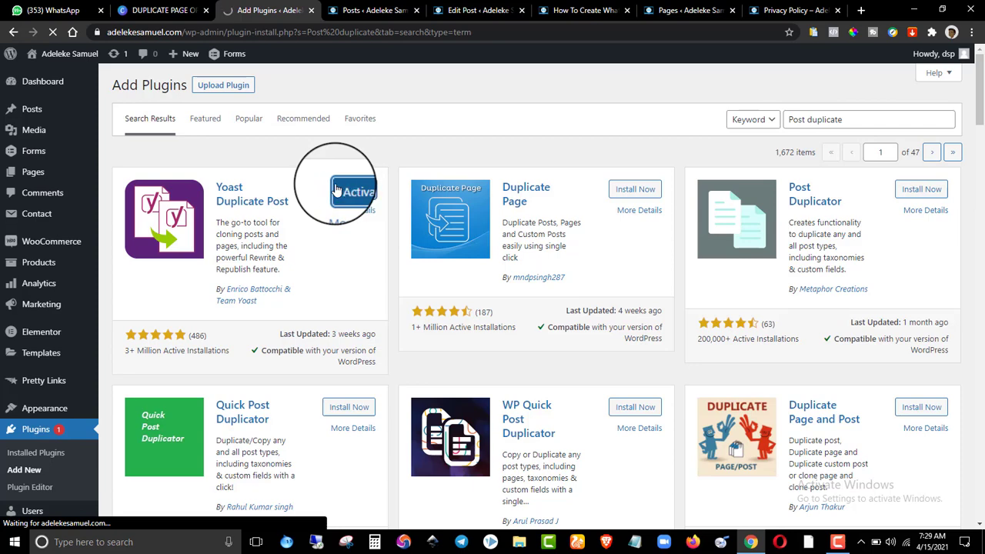
Open the settings of the Yoast Duplicate Post plugin and review the post/page elements to copy.
scroll(389, 283, "down", 20)
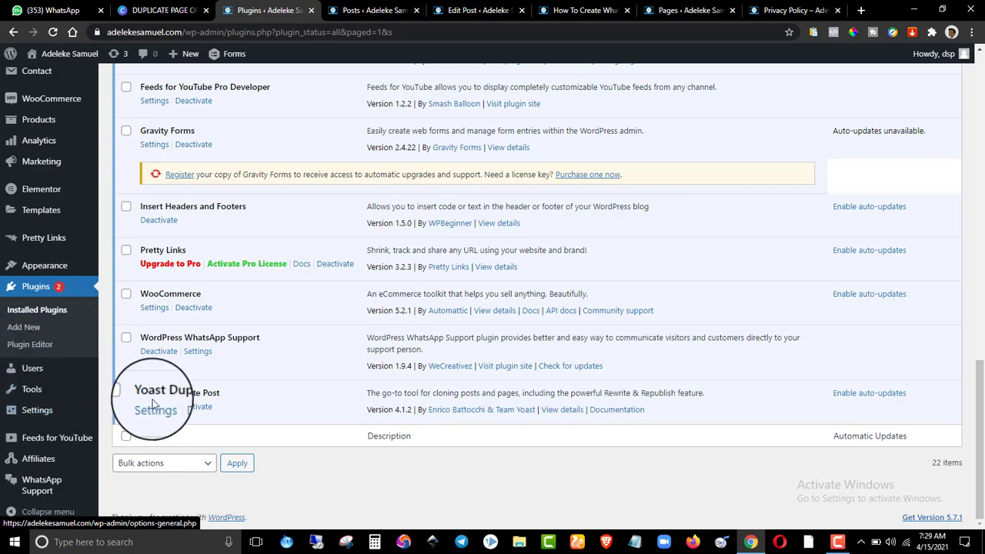
left_click(156, 408)
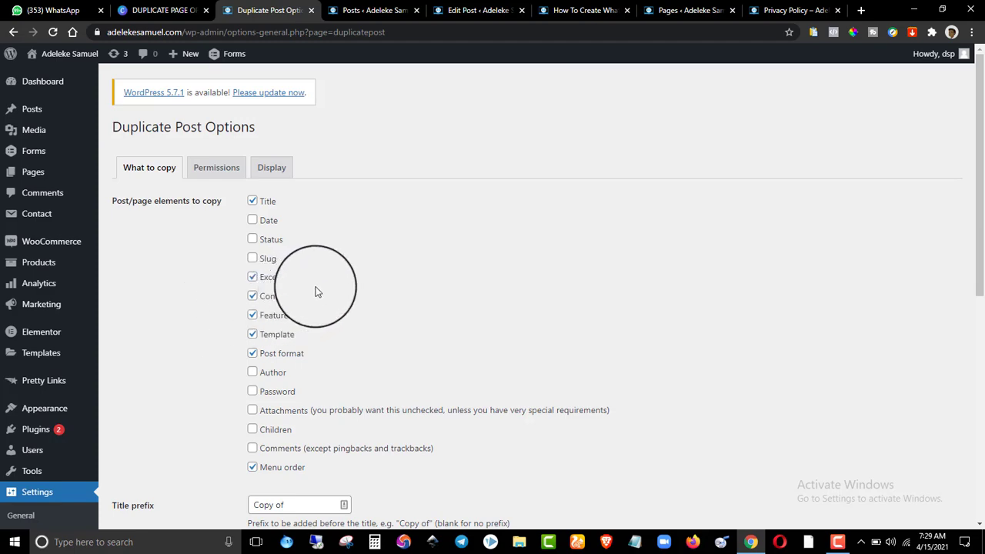
scroll(323, 277, "down", 6)
scroll(375, 264, "up", 6)
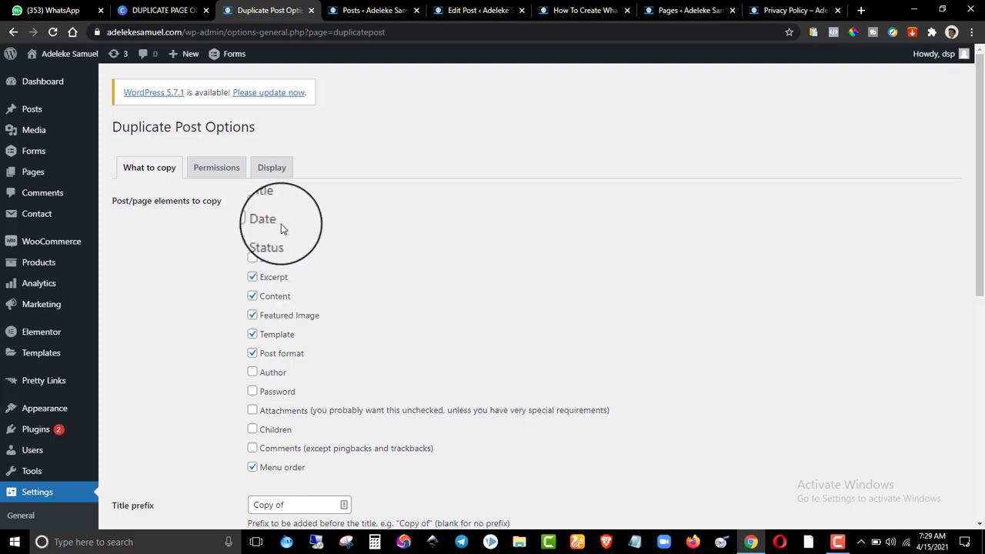
Clear the title prefix for duplicates and re-enter it as "Copy of".
scroll(966, 184, "down", 3)
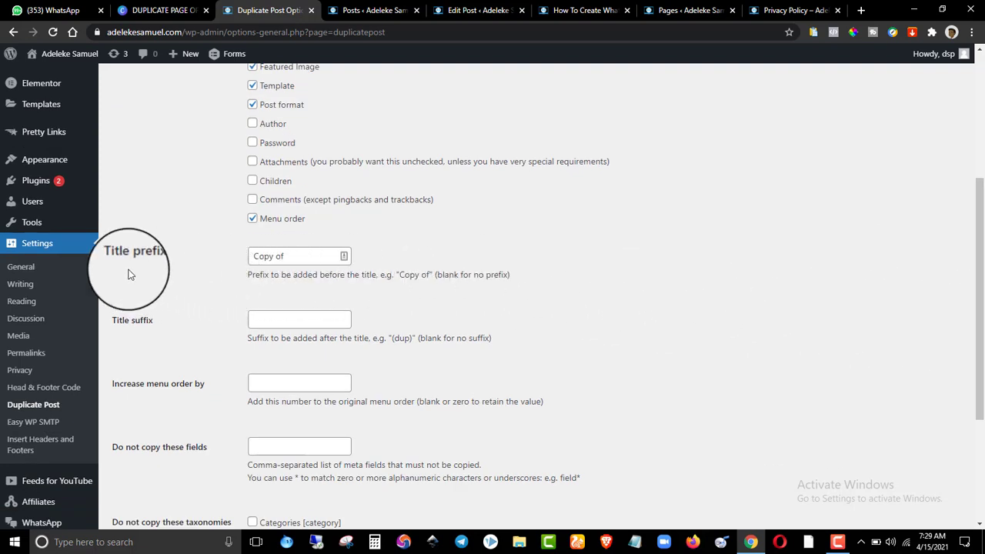
left_click(316, 261)
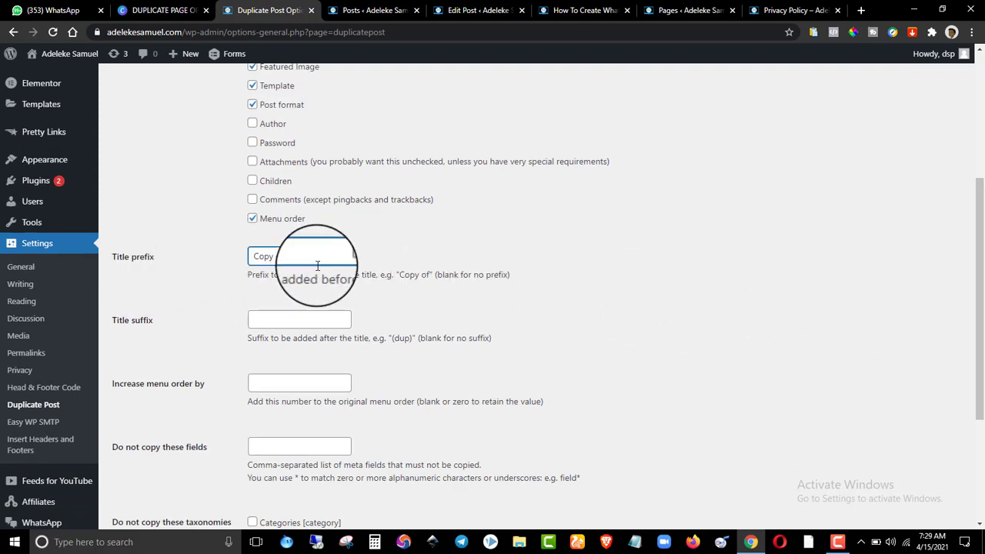
key("ctrl+a")
key("BackSpace")
type("of")
left_click(413, 263)
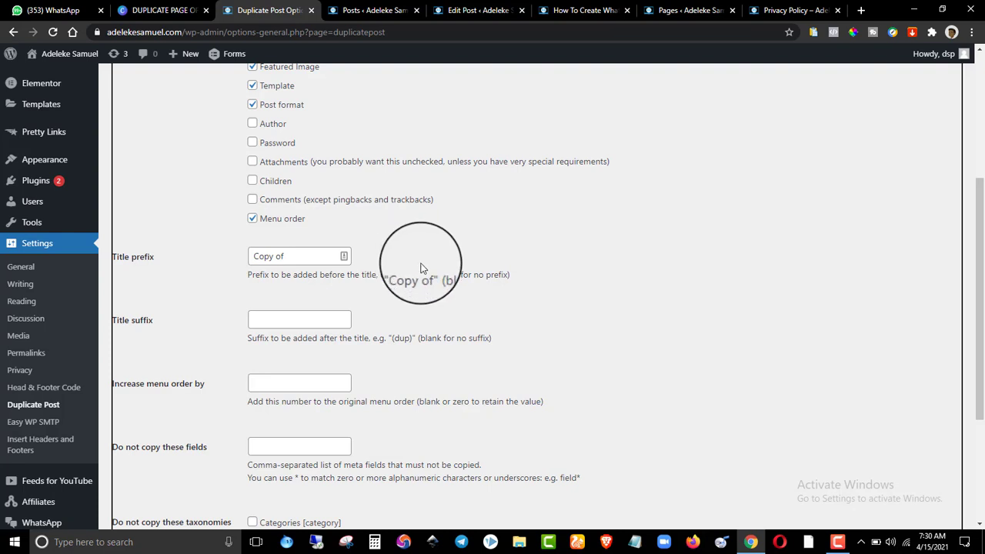
Try out a title suffix, clear it again, and save the What to copy settings.
left_click(323, 317)
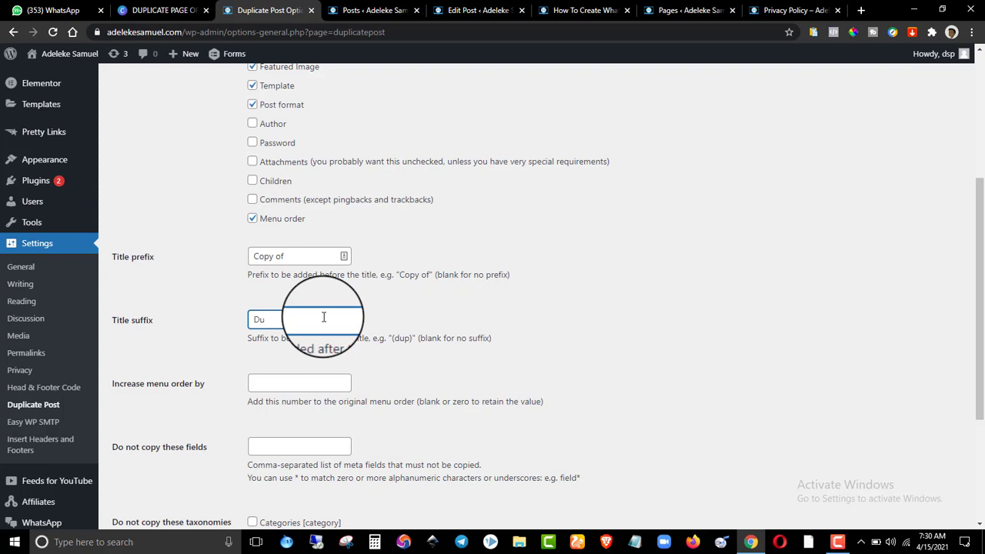
left_click(360, 337)
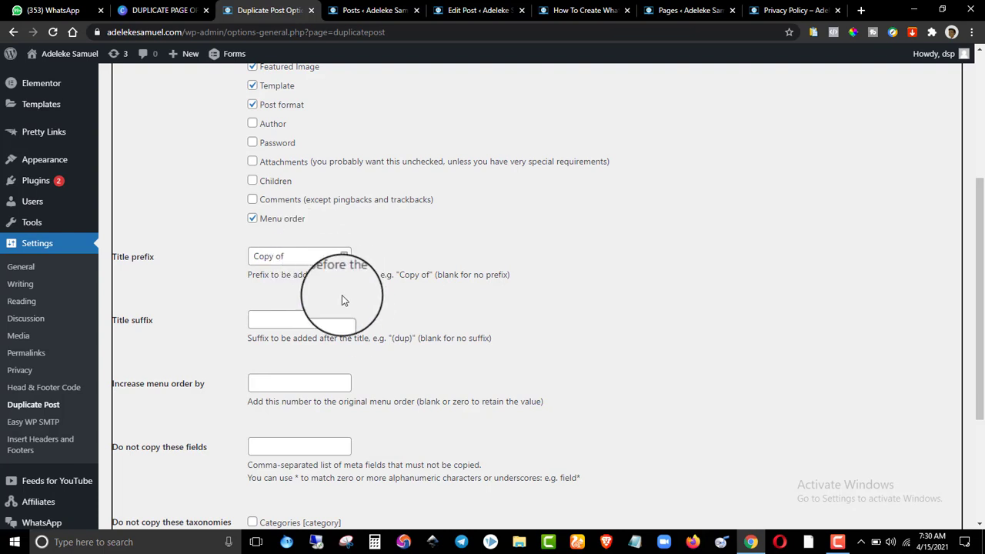
left_click_drag(971, 273, 971, 373)
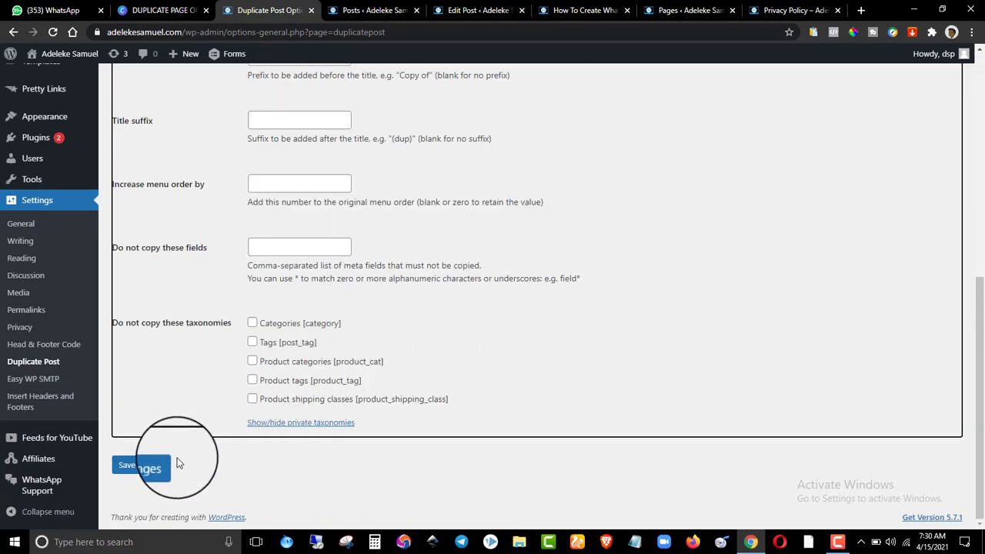
left_click(154, 465)
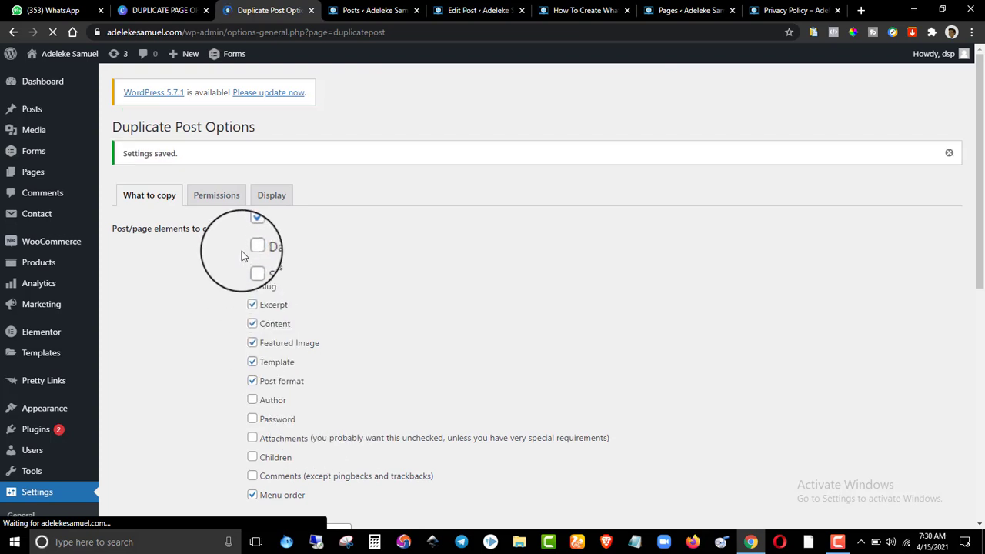
Review the roles allowed to copy and the enabled post types, and save the permission settings.
left_click(224, 197)
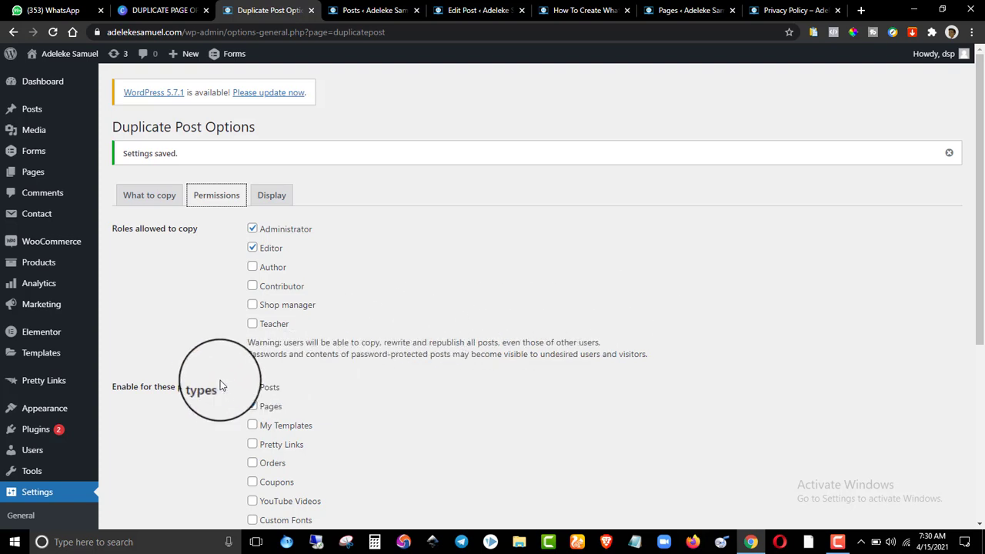
left_click_drag(980, 223, 983, 303)
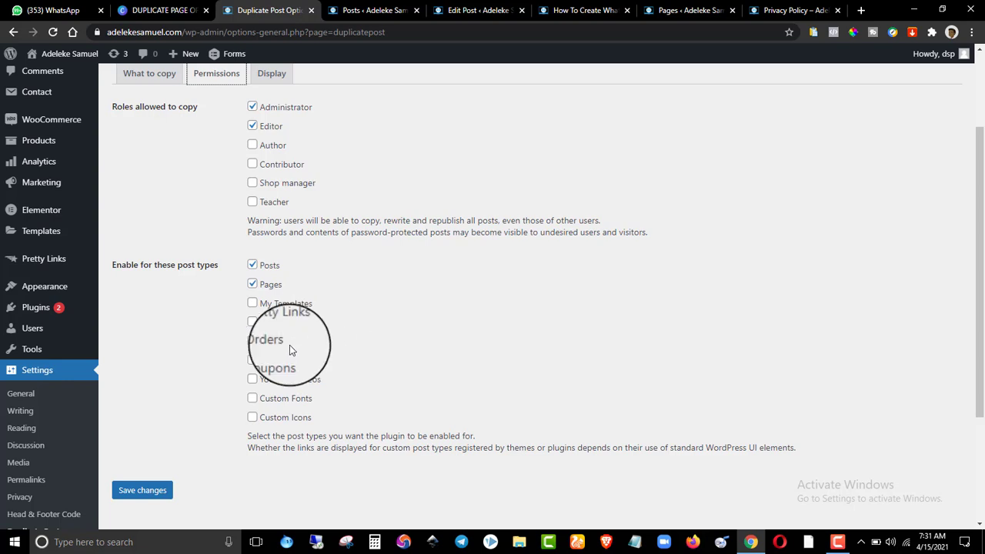
scroll(246, 362, "down", 3)
scroll(184, 388, "up", 2)
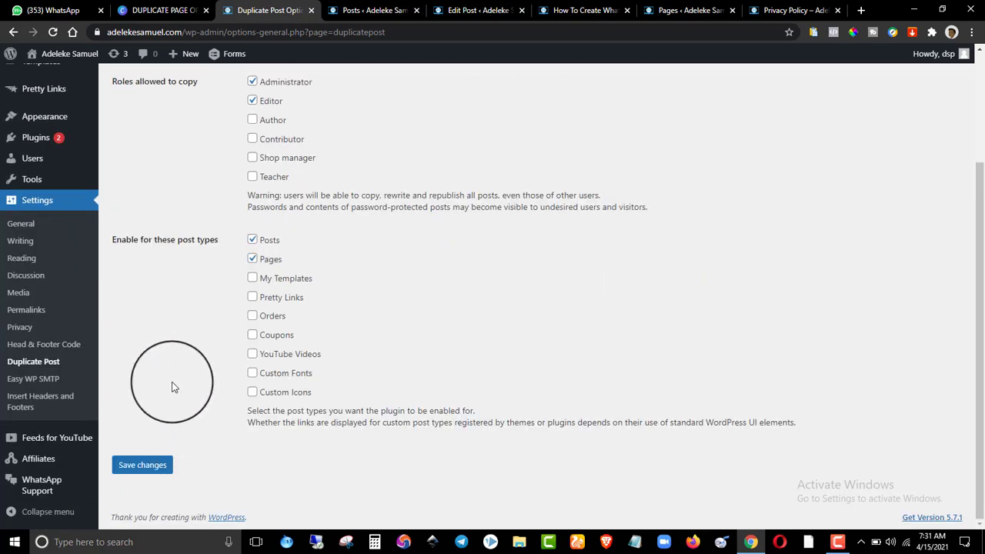
left_click(154, 473)
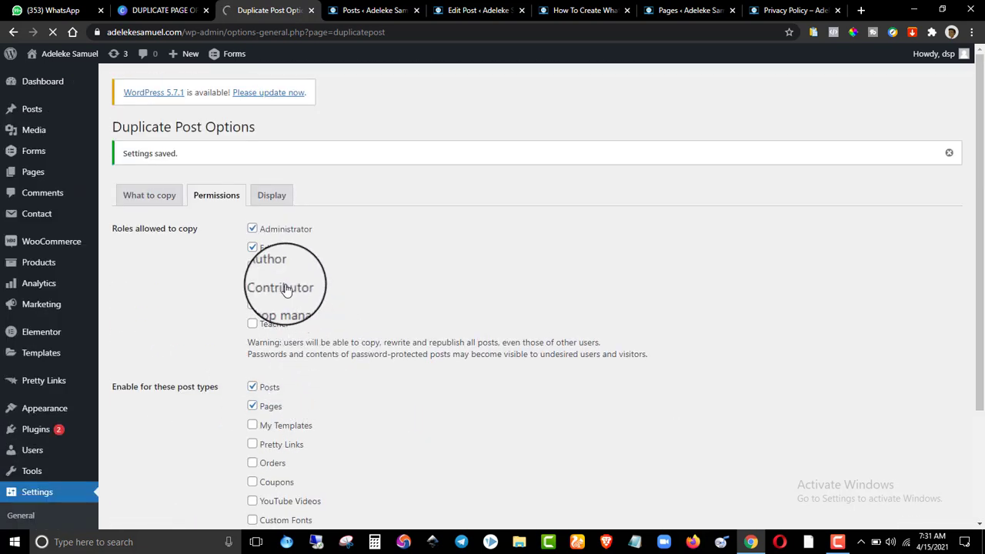
Examine the display options for which duplication links are shown, where they appear, and how the original item is shown.
left_click(273, 199)
left_click_drag(981, 225, 983, 233)
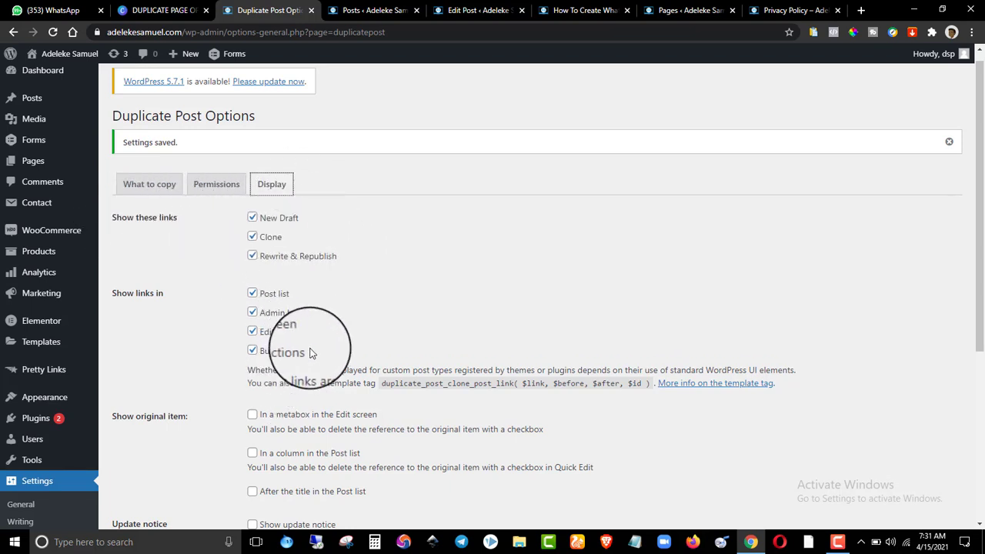
scroll(363, 330, "down", 2)
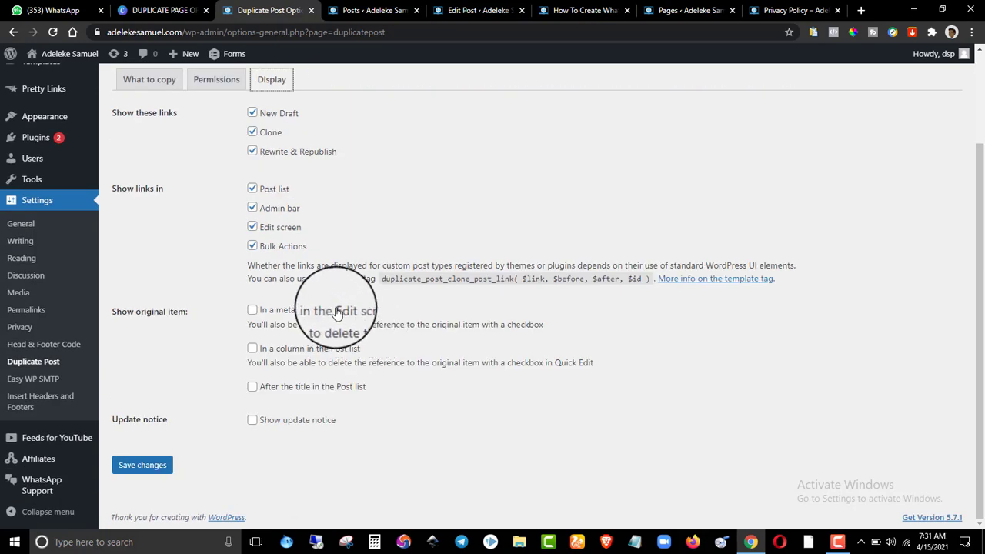
scroll(238, 408, "up", 1)
scroll(237, 403, "up", 2)
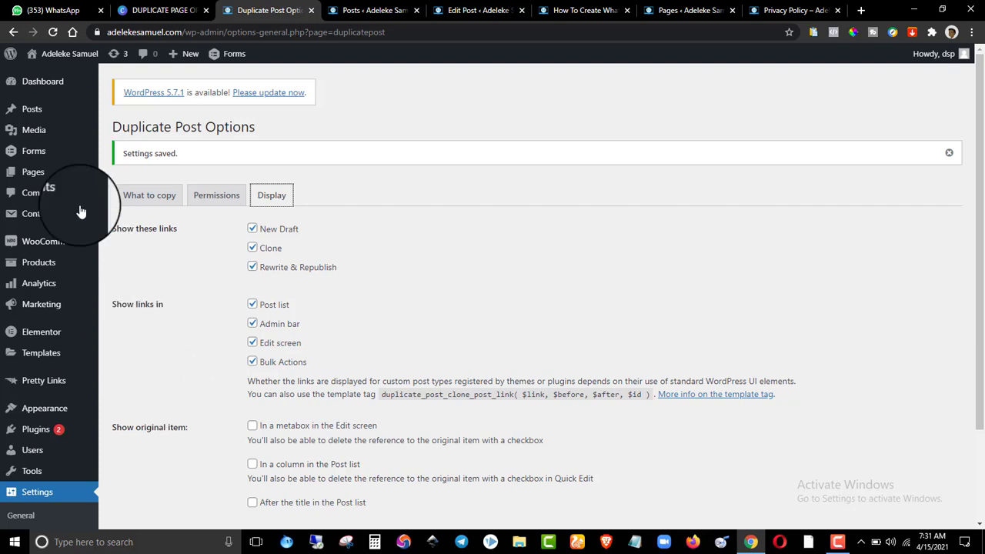
Open the posts list and move the draft "How To Create WhatsApp eCommerce Store" post to the trash.
left_click(35, 112)
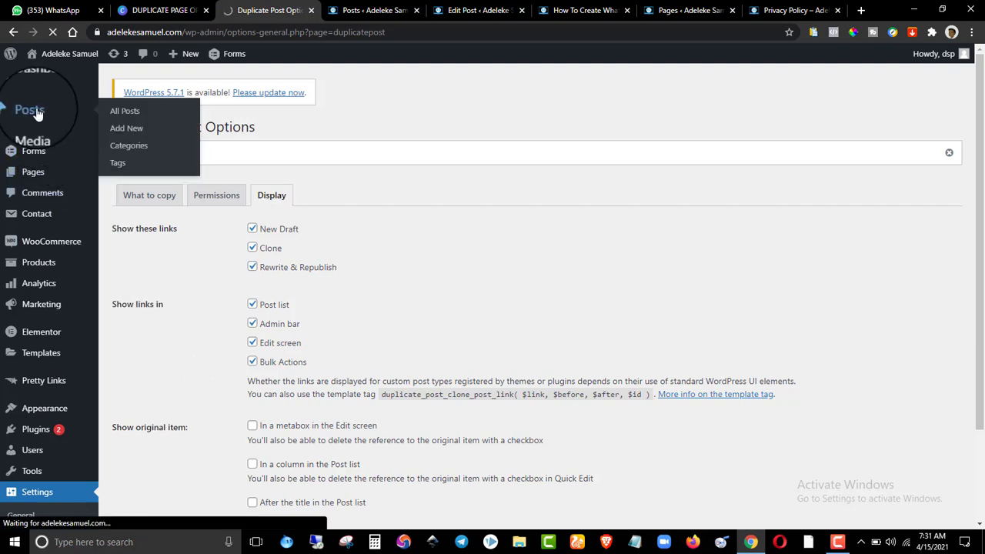
mouse_move(396, 239)
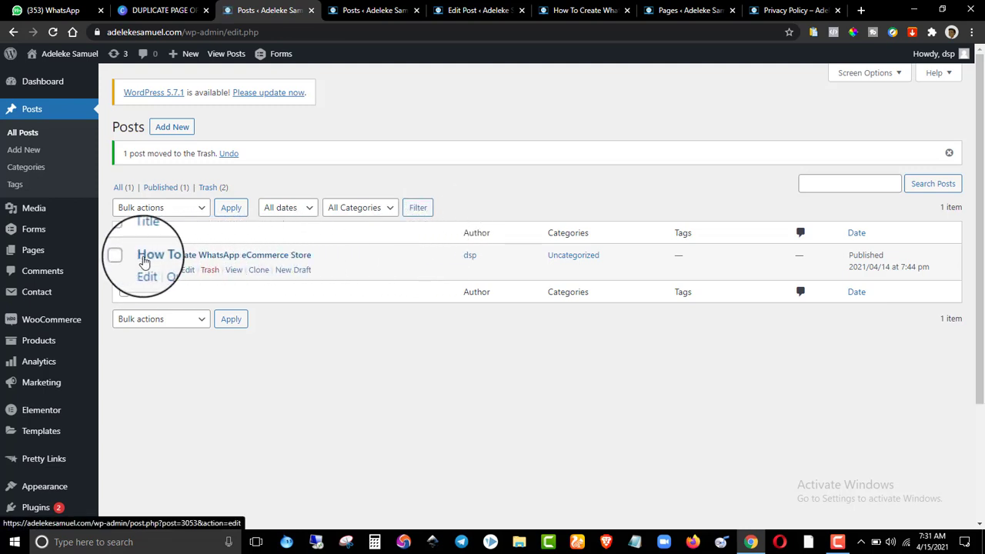
View the published "How To Create WhatsApp eCommerce Store" post in a new tab and look through the whole page.
right_click(240, 270)
left_click(258, 280)
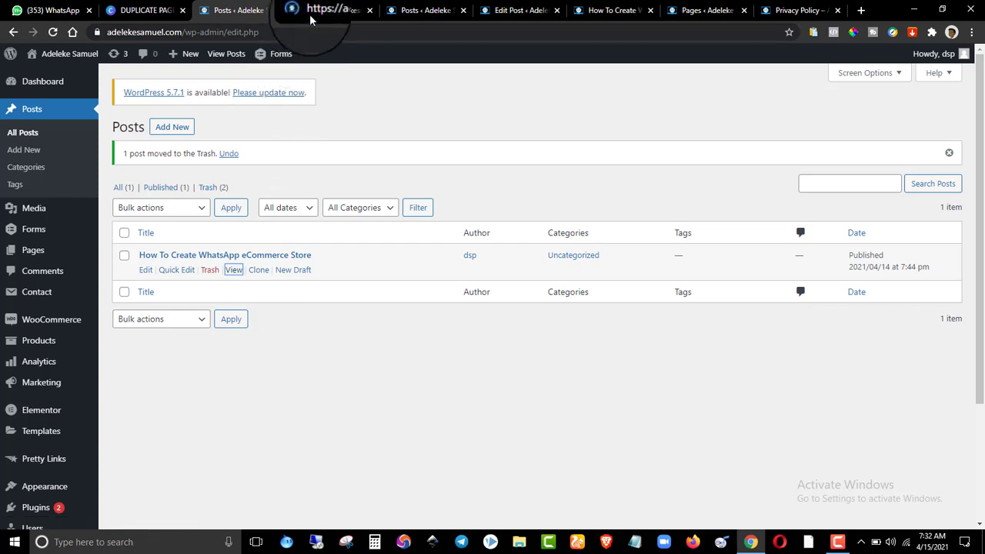
left_click(316, 14)
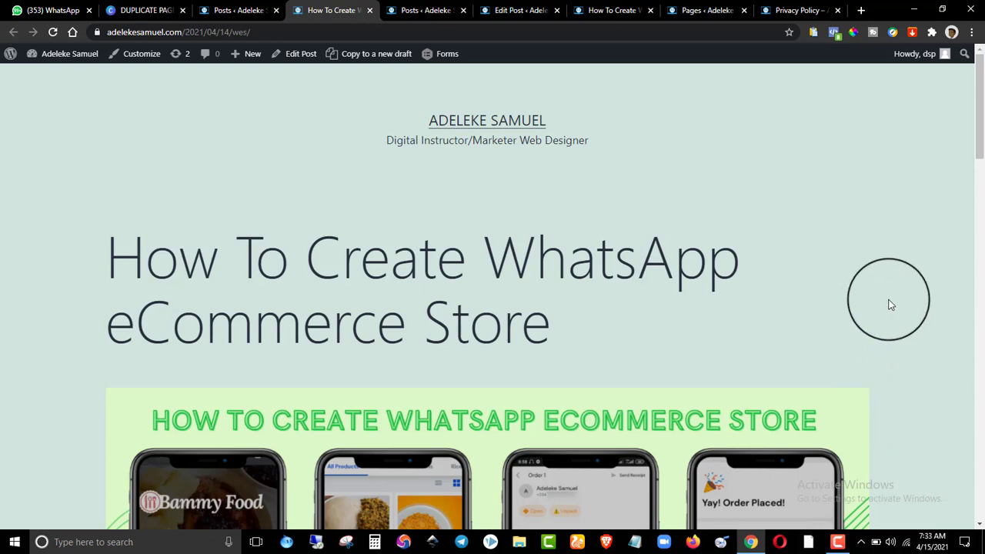
scroll(889, 305, "down", 5)
scroll(890, 305, "down", 15)
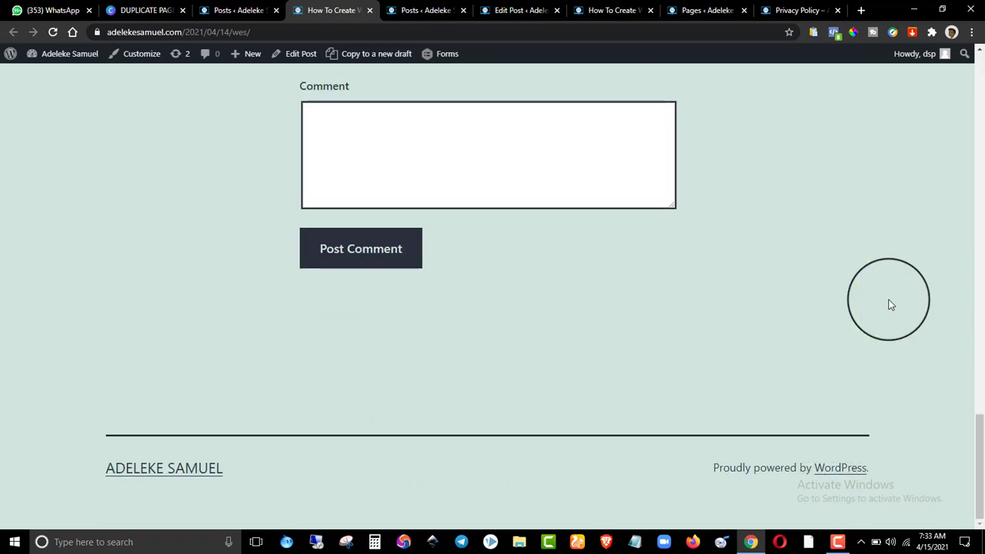
Return to the posts list and open the edit screen of the published "How To Create WhatsApp eCommerce Store" post in a new tab.
scroll(889, 305, "up", 9)
scroll(890, 305, "up", 10)
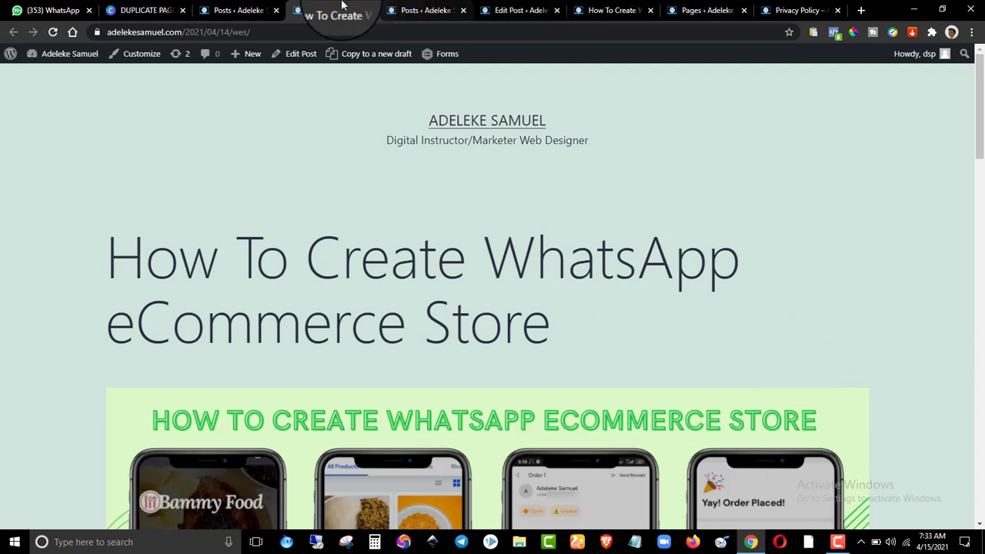
left_click(235, 10)
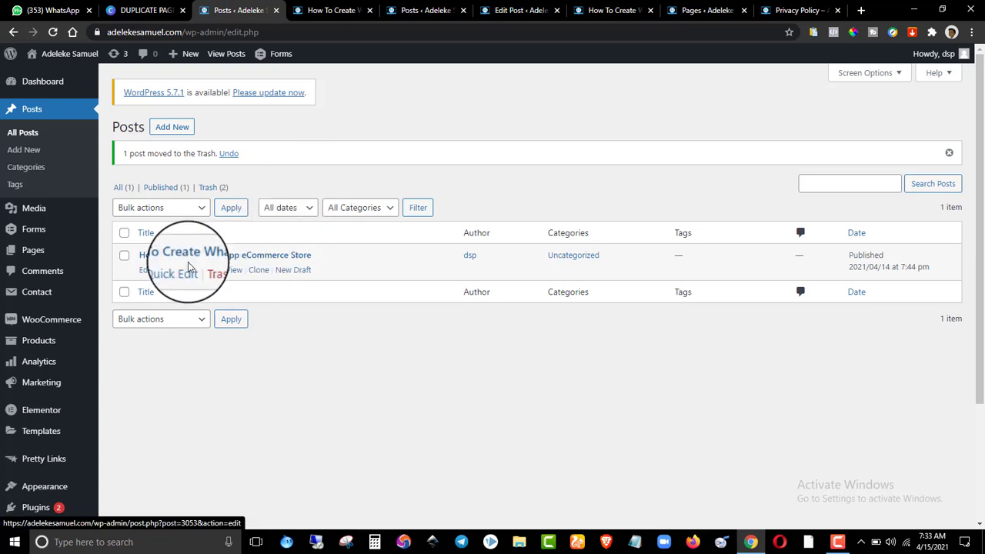
right_click(156, 256)
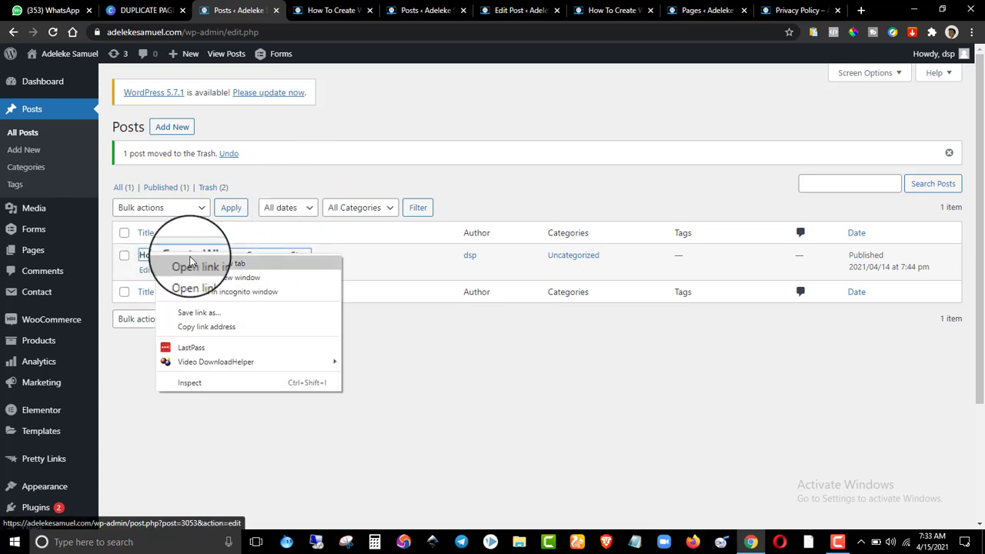
left_click(177, 405)
right_click(148, 271)
left_click(163, 277)
mouse_move(264, 282)
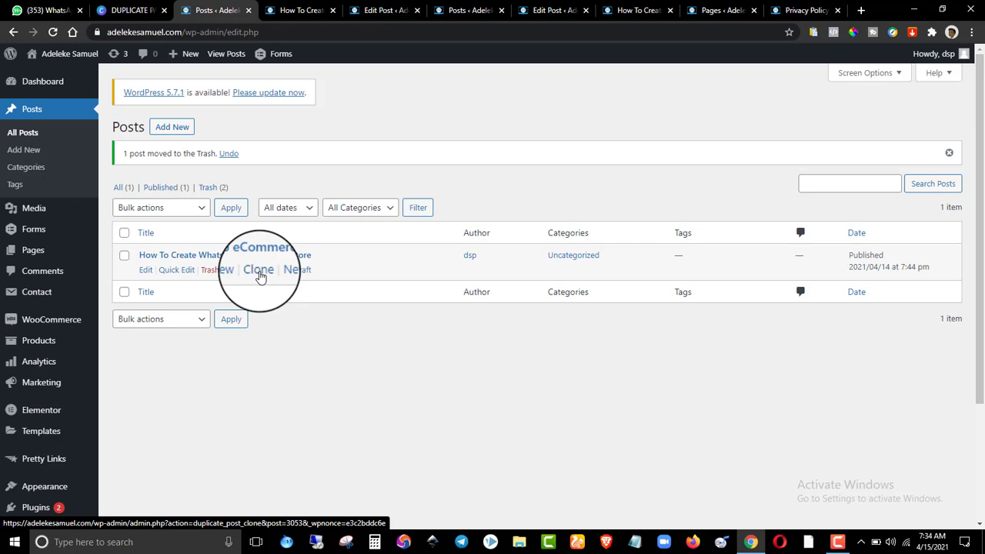
Look through the live page of the original "How To Create WhatsApp eCommerce Store" post from start to end.
left_click(308, 10)
scroll(369, 173, "down", 15)
scroll(384, 185, "up", 15)
scroll(388, 184, "down", 10)
scroll(389, 184, "up", 9)
scroll(391, 193, "up", 2)
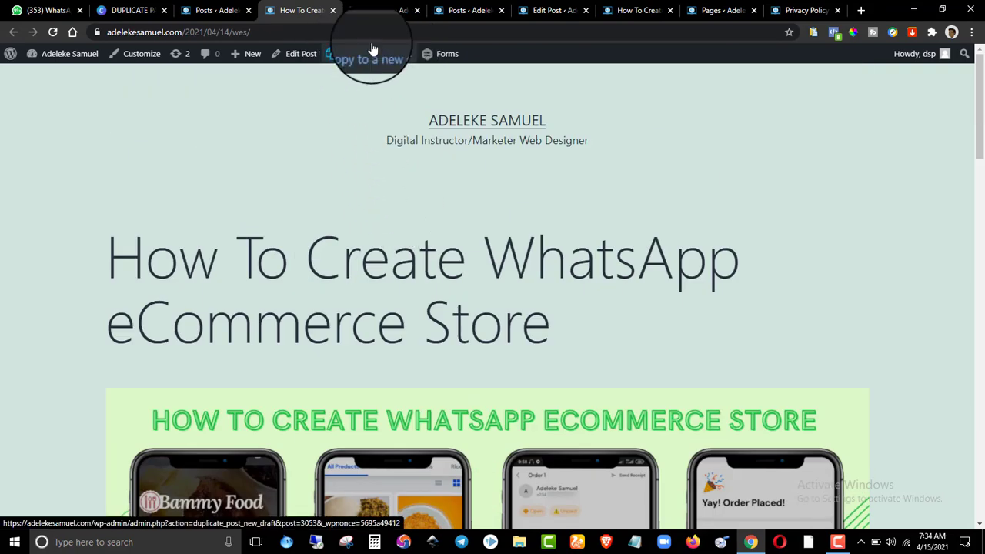
Examine the original post's edit screen, including its content and publishing options, and compare it with the live page.
left_click(381, 6)
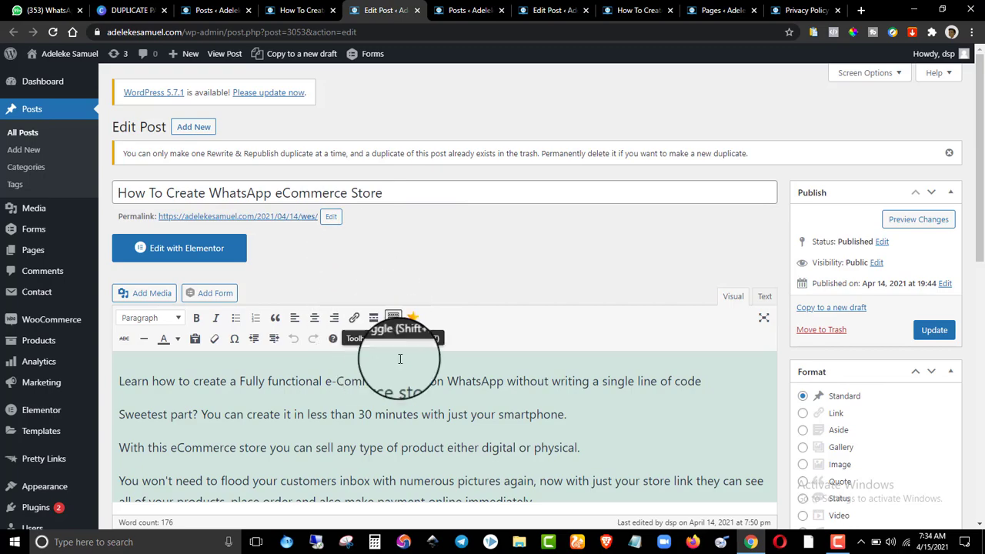
scroll(486, 327, "down", 10)
scroll(497, 319, "up", 10)
left_click_drag(974, 88, 968, 162)
scroll(870, 173, "up", 2)
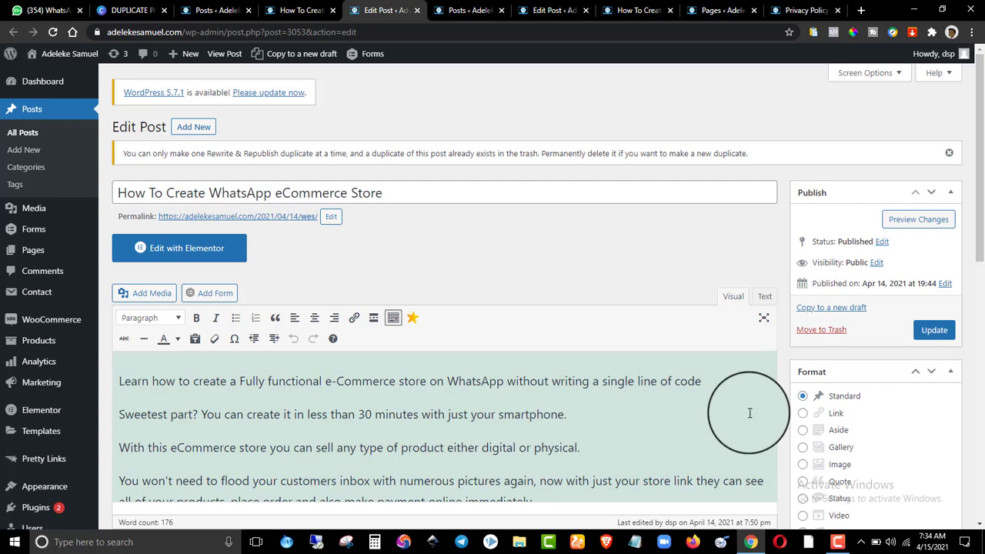
left_click_drag(982, 192, 983, 208)
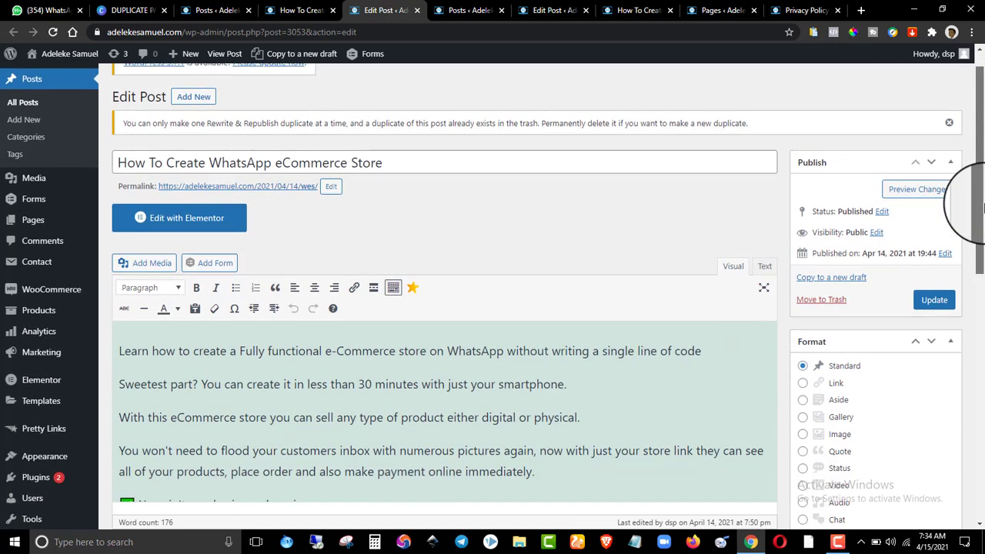
left_click_drag(983, 206, 983, 224)
left_click(458, 8)
left_click(390, 8)
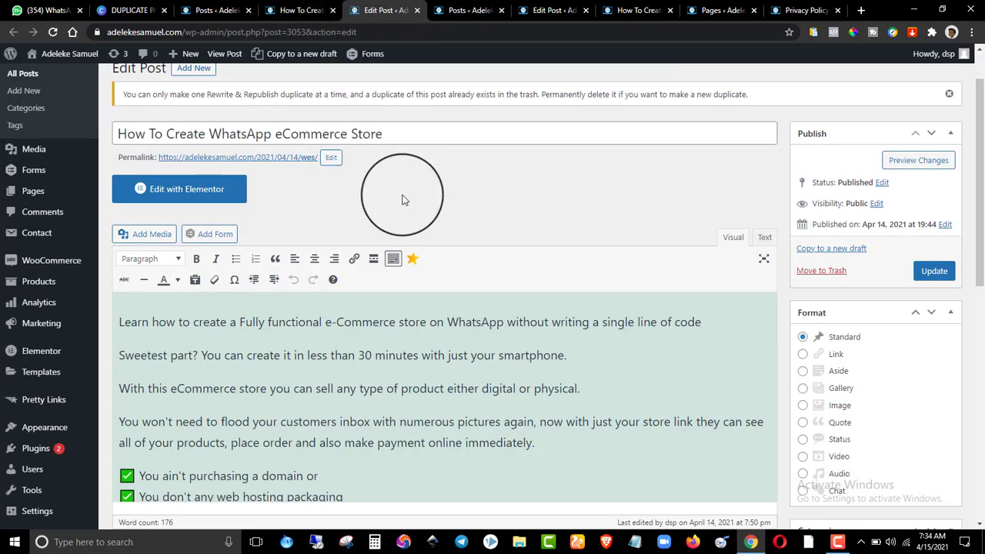
left_click(303, 10)
scroll(364, 310, "down", 15)
scroll(374, 264, "up", 15)
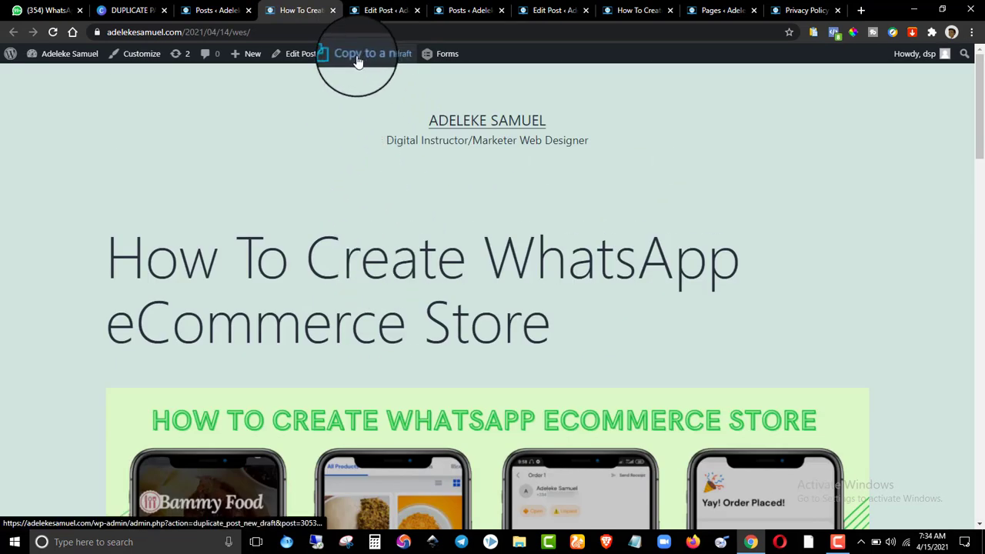
left_click(385, 10)
Clone the published "How To Create WhatsApp eCommerce Store" post from the posts list and check the copy's draft label.
left_click(216, 10)
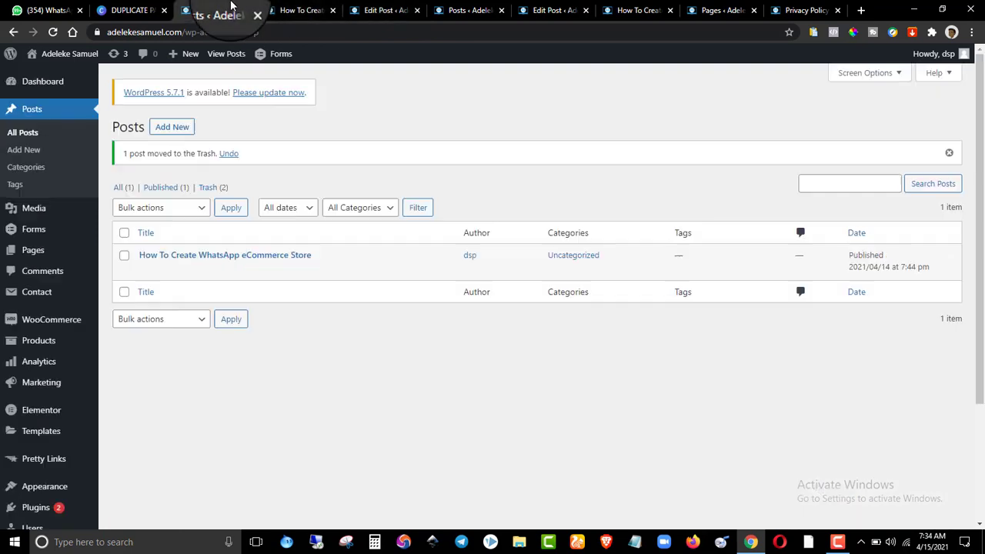
mouse_move(233, 277)
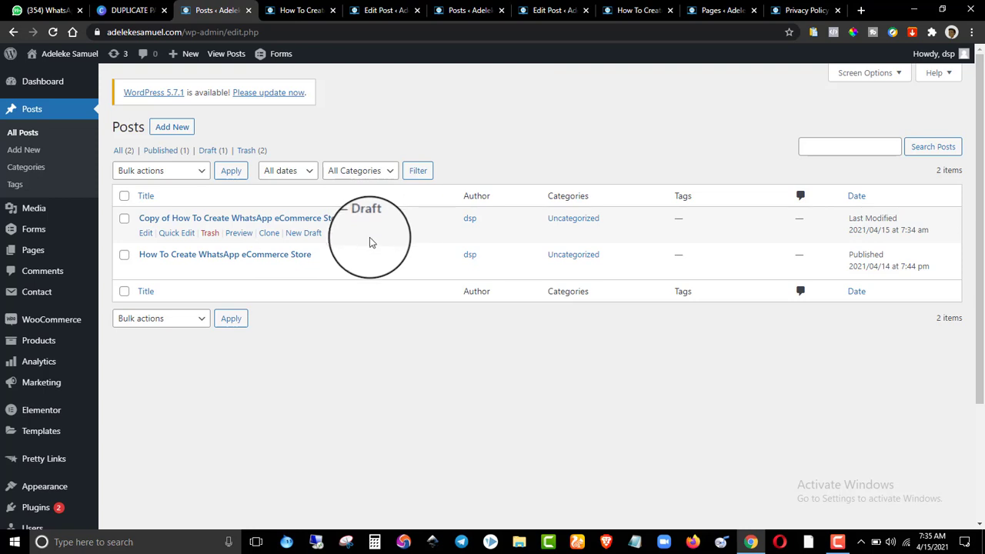
left_click_drag(356, 221, 393, 223)
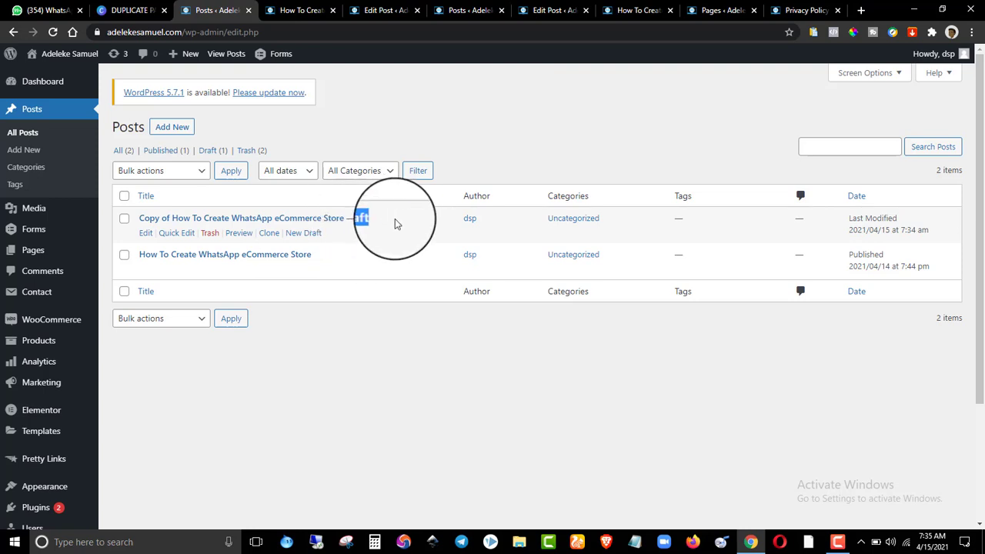
left_click(383, 352)
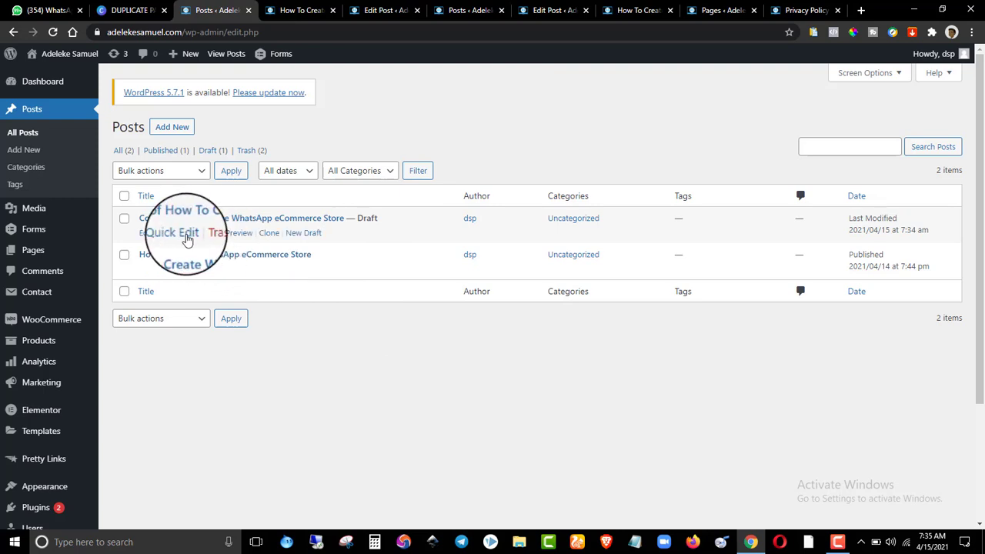
In Quick Edit, retitle the copied draft "How To Create WhatsApp eCommerce Store II" and set its status to Published.
left_click(185, 232)
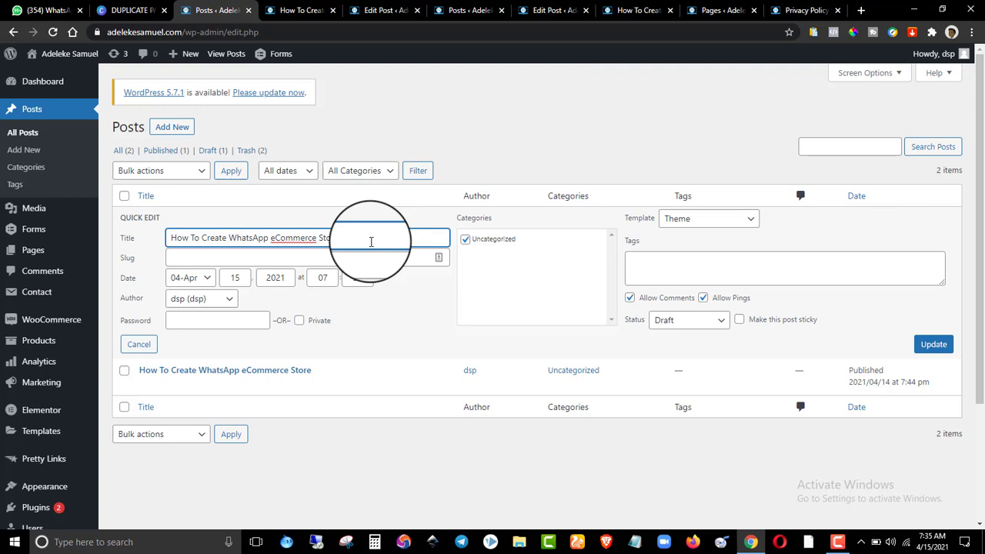
type("II")
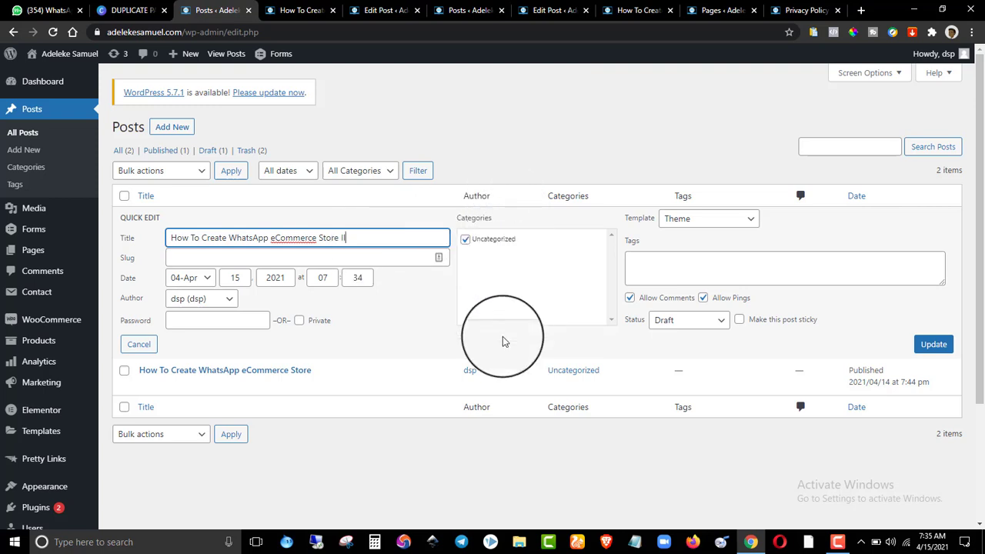
left_click(673, 322)
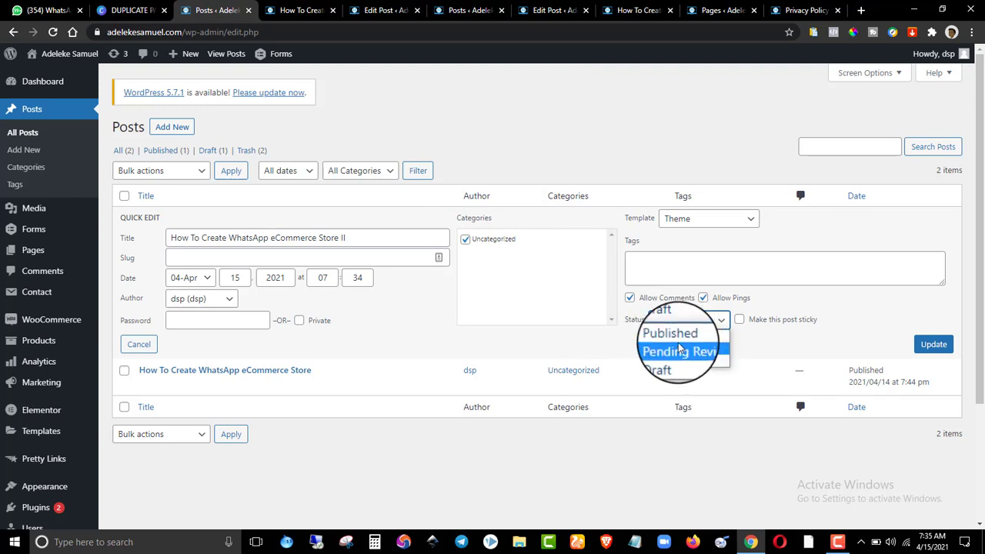
left_click(670, 334)
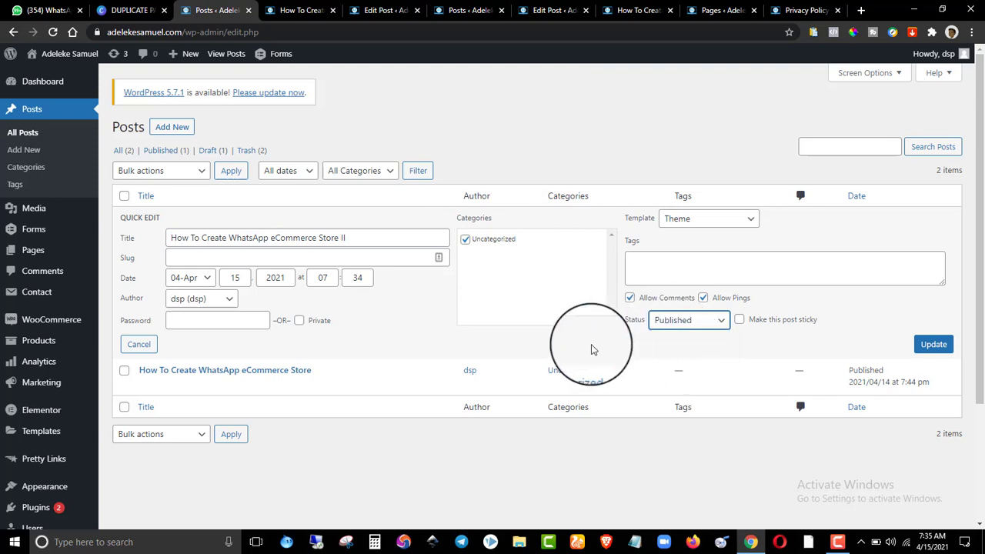
Set the copied post's slug to wes2 and save the Quick Edit changes.
left_click(309, 258)
type("wes")
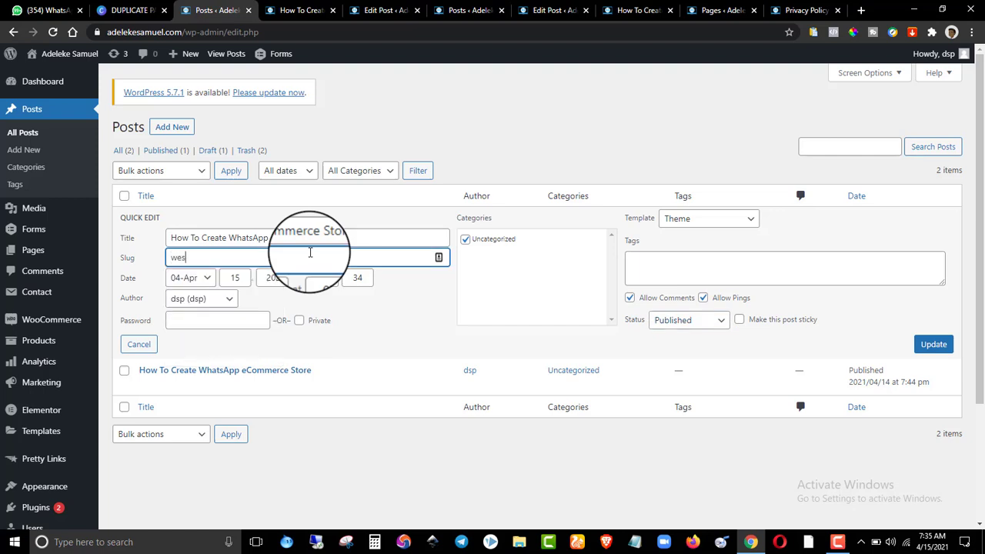
left_click(931, 344)
scroll(950, 286, "down", 3)
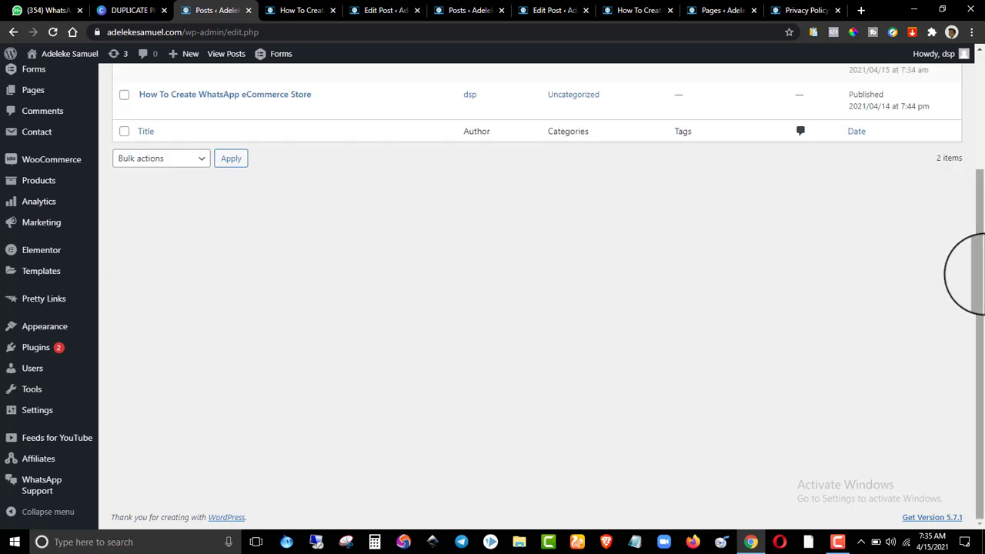
scroll(974, 277, "up", 3)
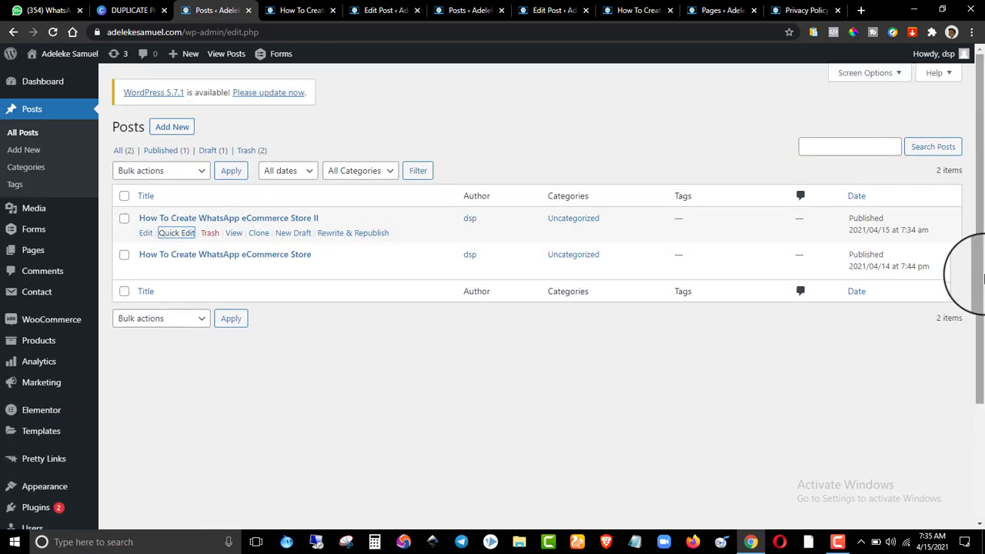
View the "How To Create WhatsApp eCommerce Store II" post in a new tab and look through its page.
right_click(236, 236)
left_click(259, 244)
left_click(275, 10)
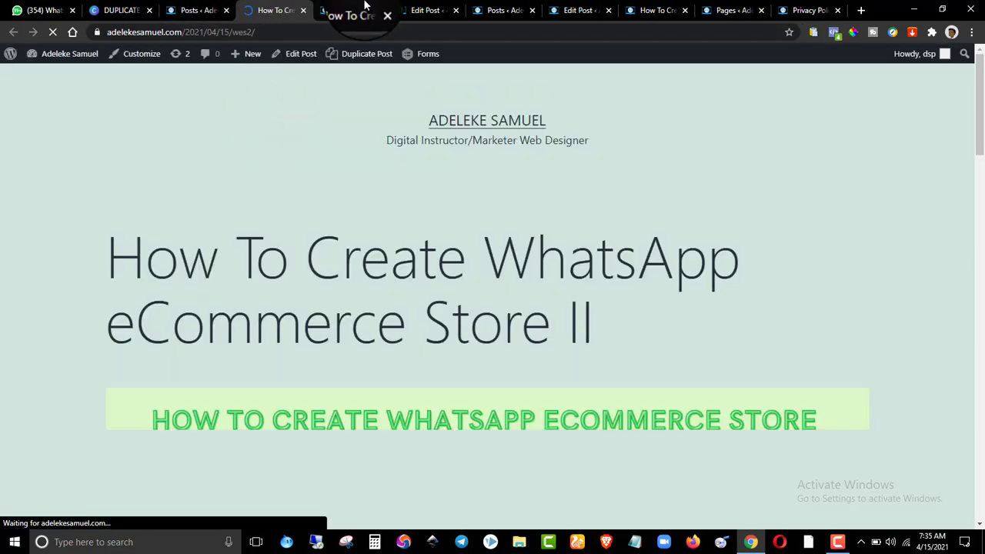
scroll(364, 170, "down", 5)
scroll(364, 170, "up", 5)
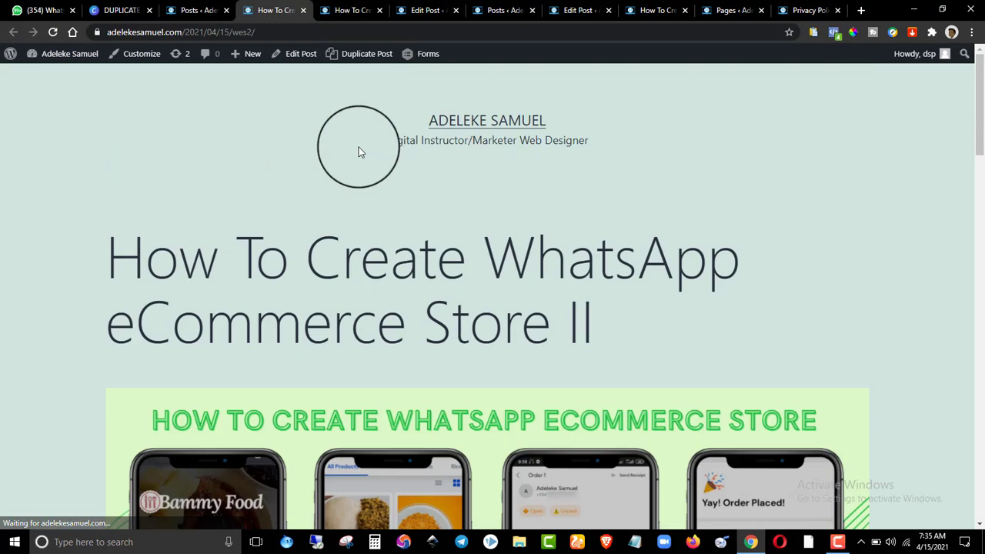
Compare the content and web address of the original post's live page with those of the duplicate.
left_click(350, 6)
scroll(388, 214, "down", 5)
scroll(390, 221, "up", 5)
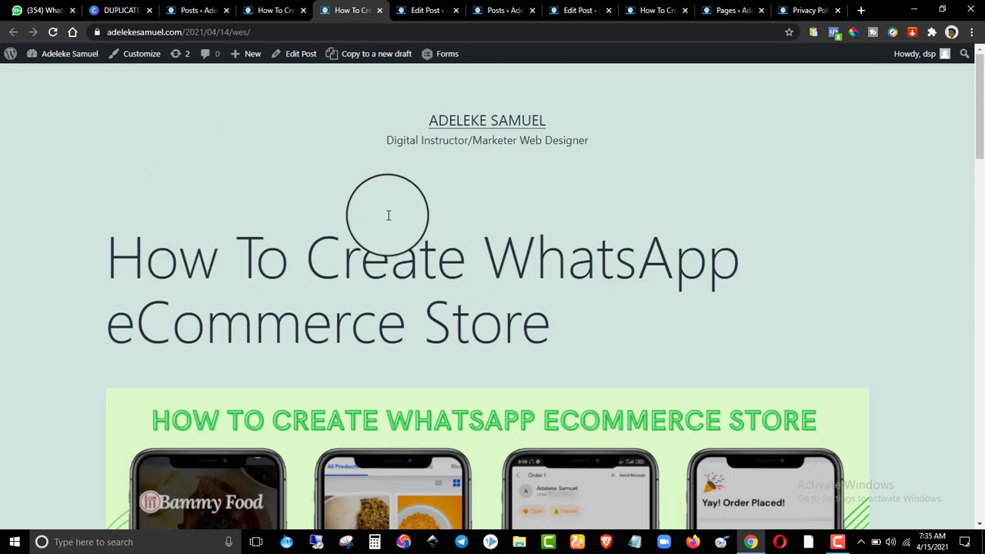
left_click(283, 5)
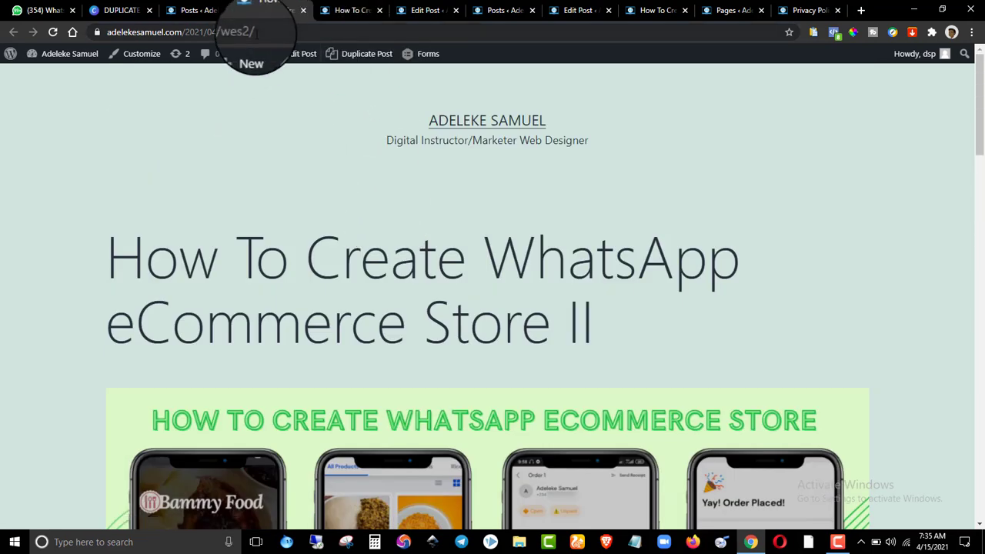
left_click(261, 33)
left_click(339, 10)
scroll(328, 104, "down", 10)
scroll(357, 198, "up", 10)
Create a Rewrite & Republish duplicate of the "How To Create WhatsApp eCommerce Store II" post and read the notice about merging changes.
left_click(190, 10)
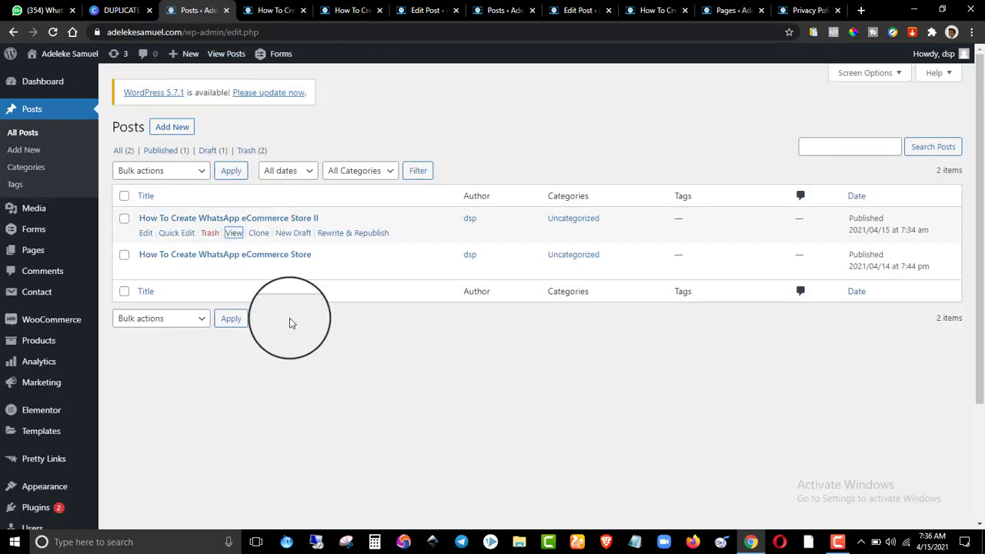
mouse_move(265, 239)
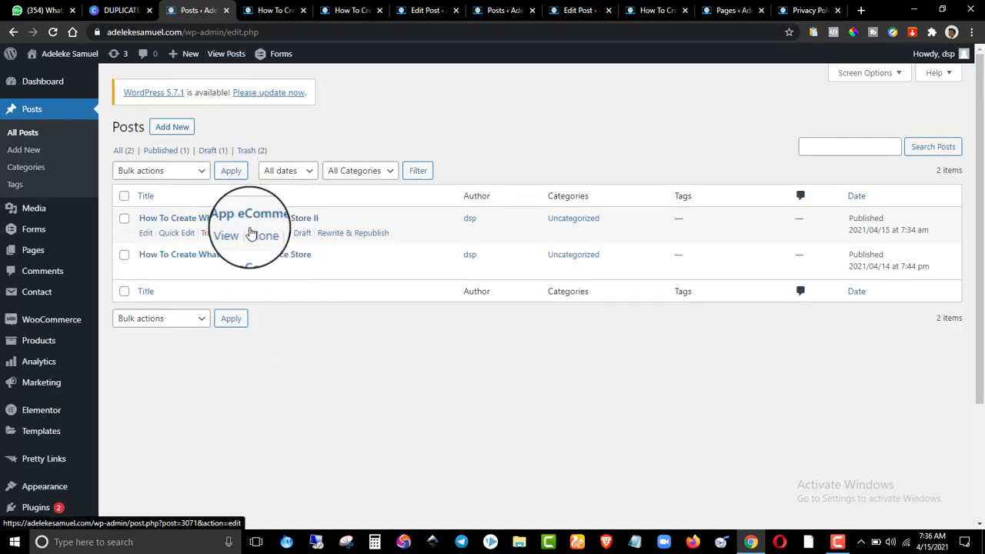
left_click(355, 240)
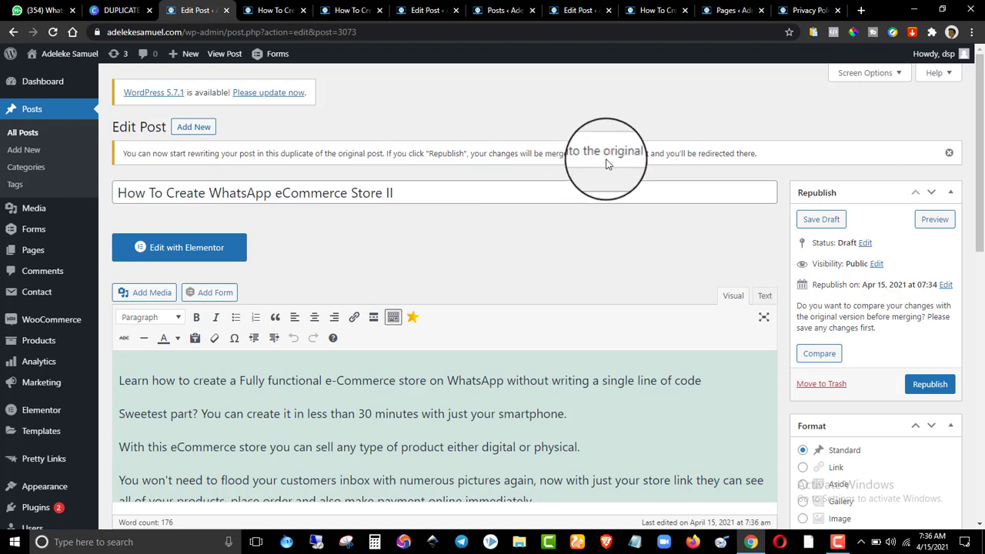
left_click(638, 164)
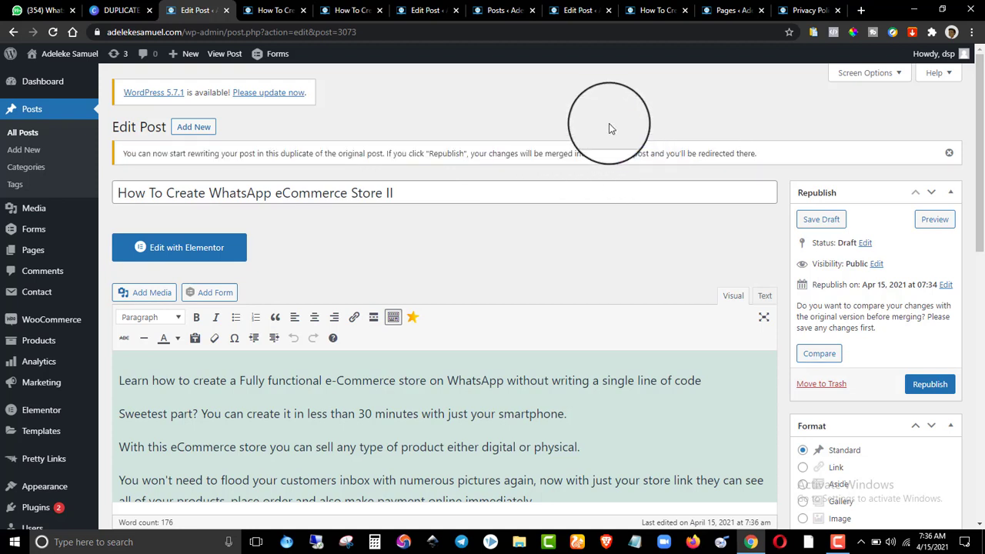
Switch to the Pages list, refresh it, and examine the duplication options offered for the My Account and Privacy Policy pages.
left_click(416, 10)
left_click(493, 10)
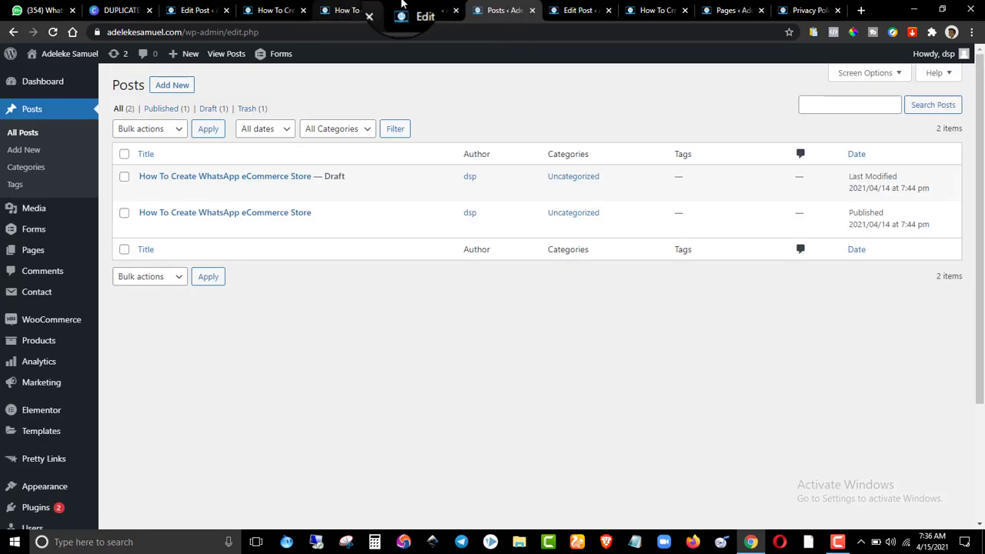
left_click(728, 10)
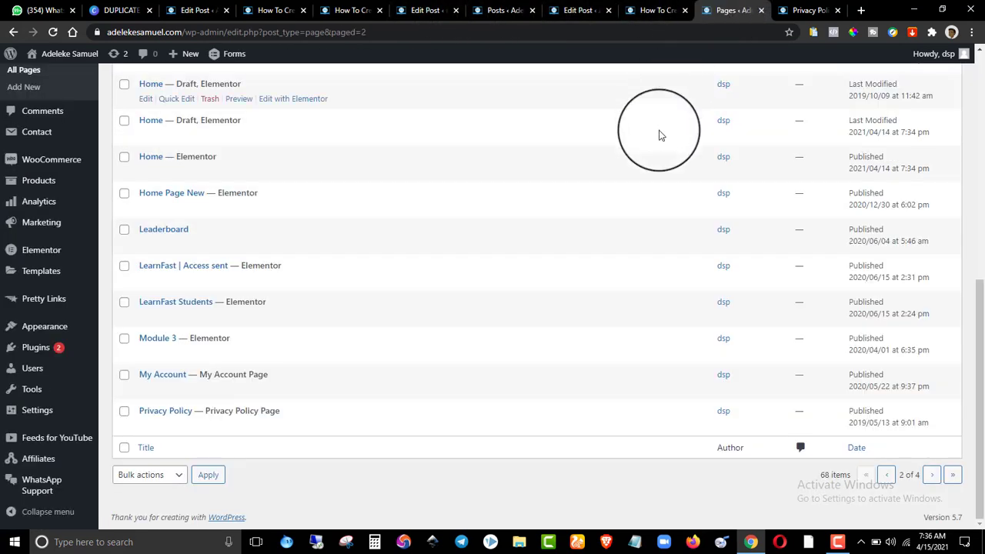
scroll(585, 242, "up", 6)
scroll(585, 242, "down", 6)
scroll(585, 243, "up", 6)
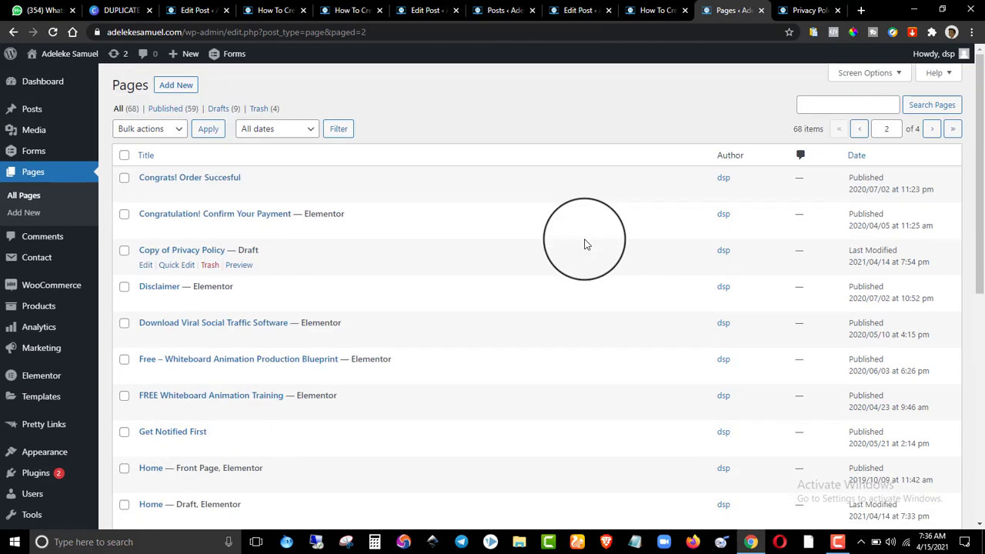
scroll(585, 244, "down", 6)
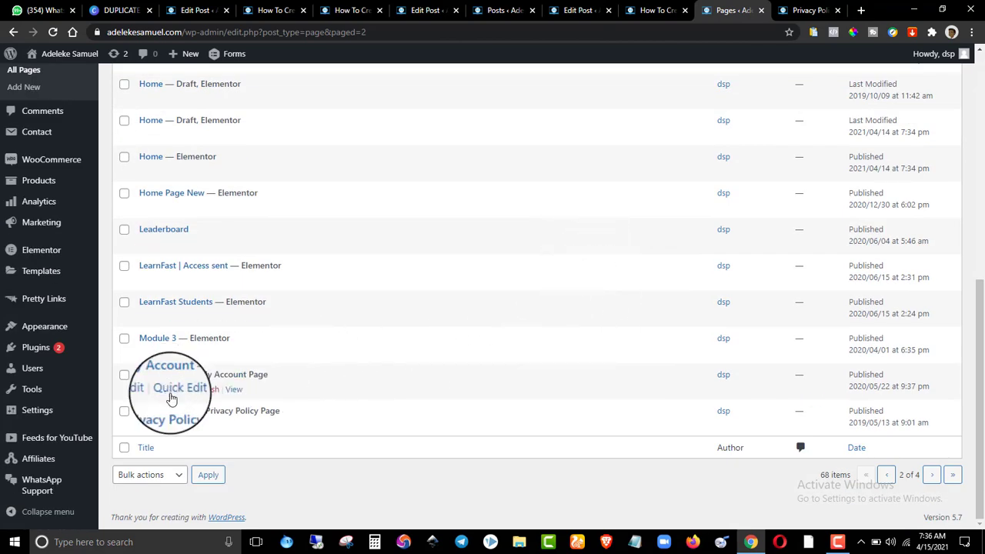
left_click(252, 392)
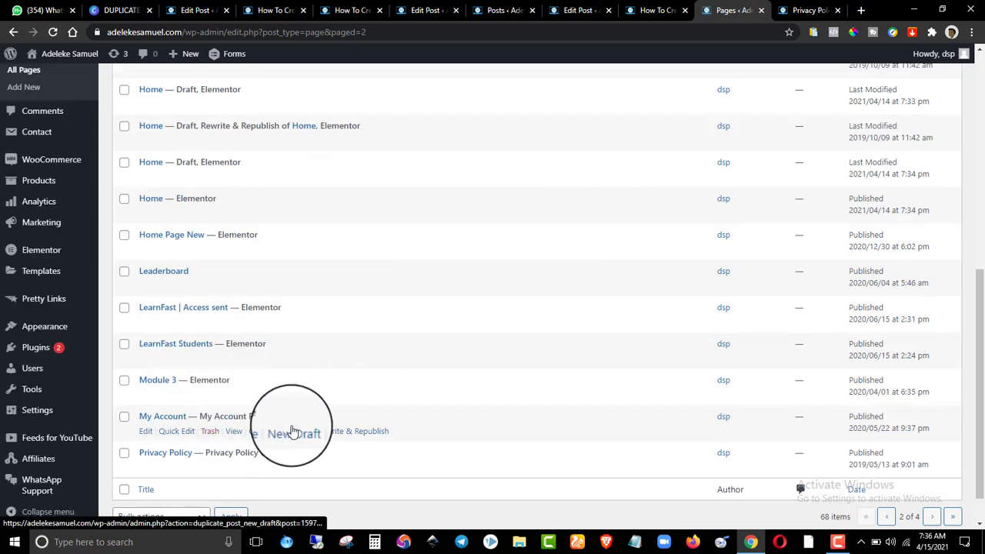
scroll(230, 423, "down", 1)
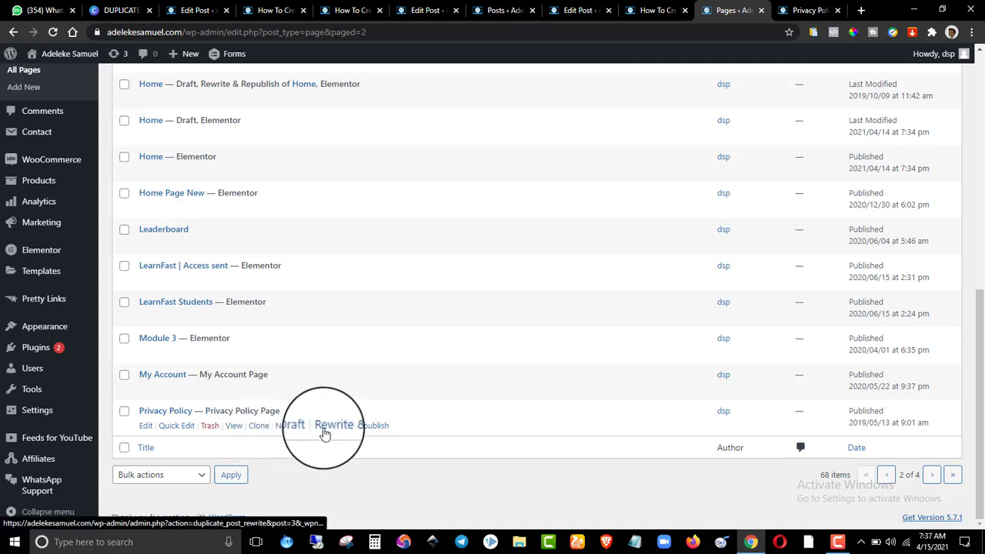
Open the Privacy Policy page's live view in a new tab and clone the page from the Pages list.
right_click(232, 425)
left_click(316, 297)
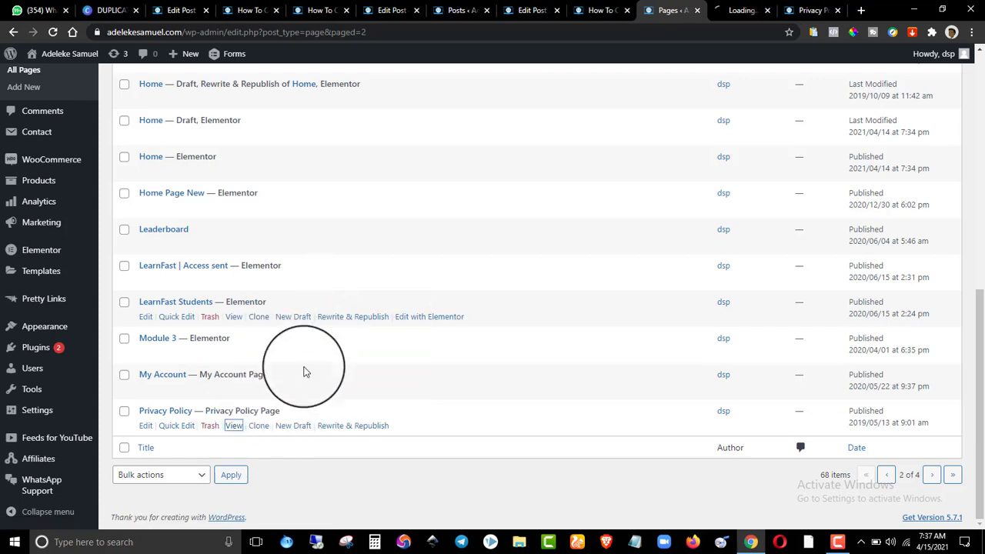
left_click(266, 431)
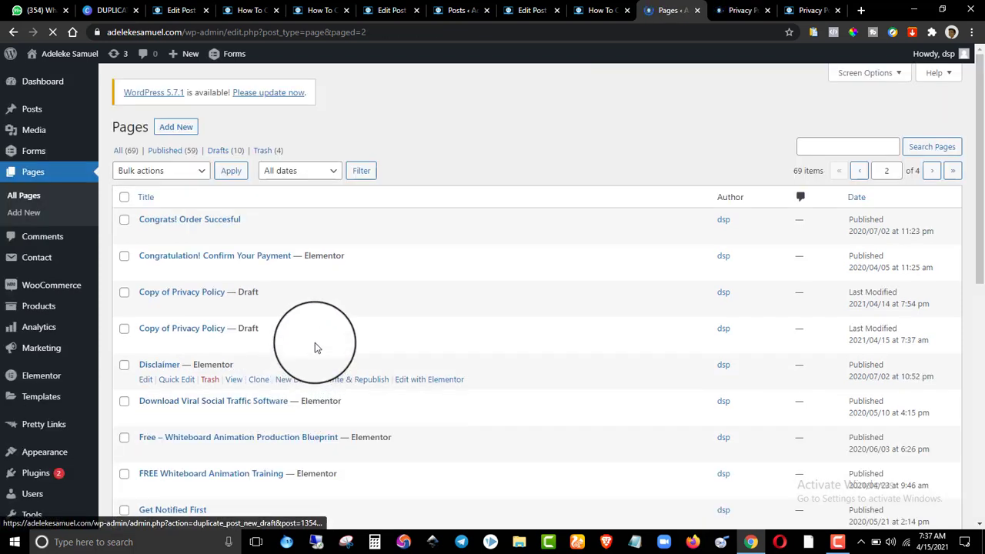
Look through the second and third pages of the Pages list for the original Privacy Policy page and its draft copies.
scroll(314, 352, "down", 6)
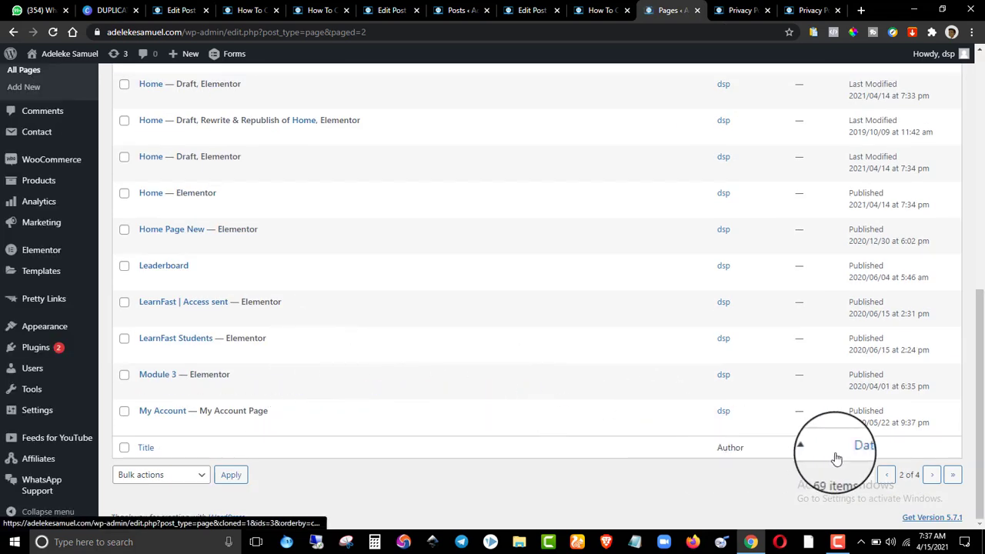
left_click(931, 475)
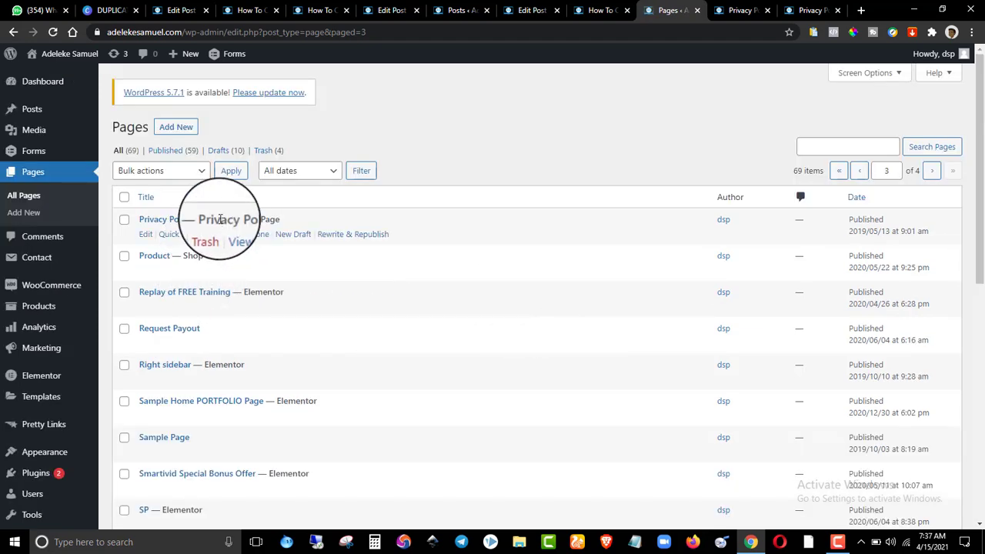
scroll(308, 254, "down", 6)
scroll(308, 239, "up", 6)
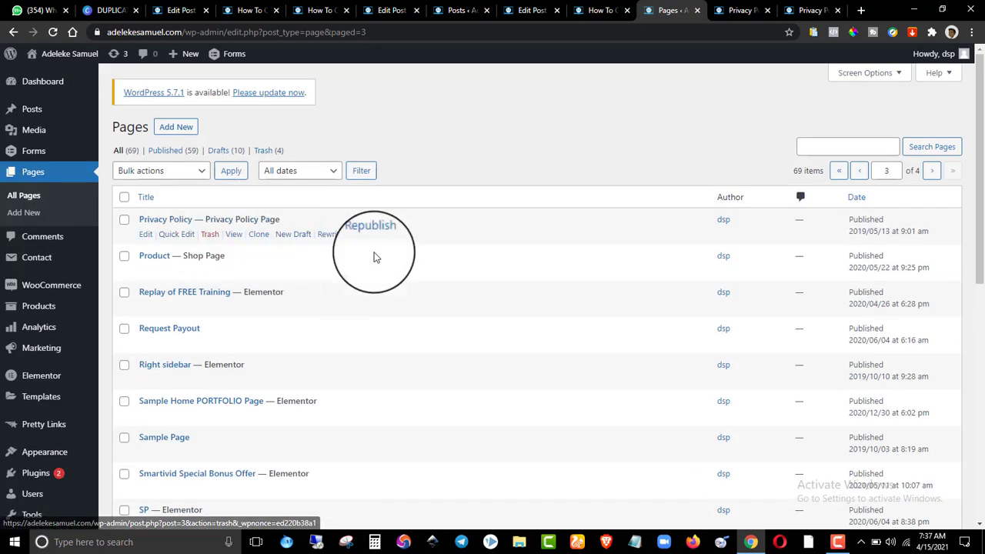
scroll(818, 365, "down", 6)
left_click(888, 475)
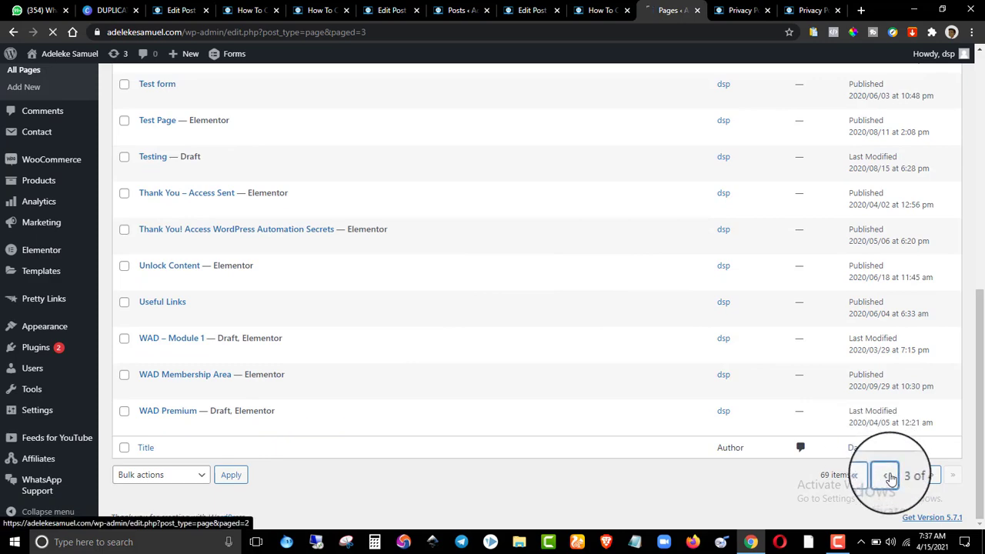
scroll(875, 462, "down", 5)
scroll(870, 460, "up", 5)
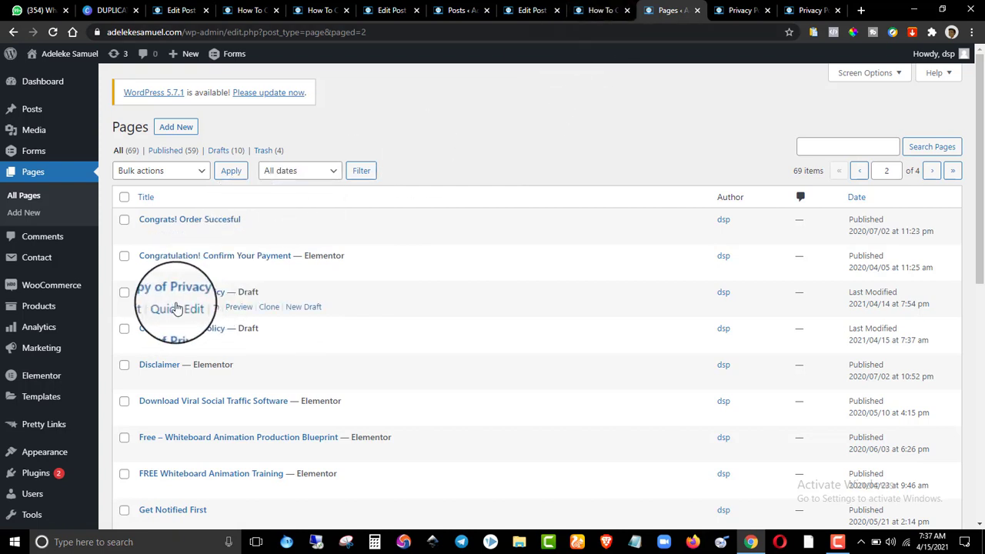
Examine the status choices in Quick Edit for the first "Copy of Privacy Policy" draft and close the form without saving.
left_click(189, 307)
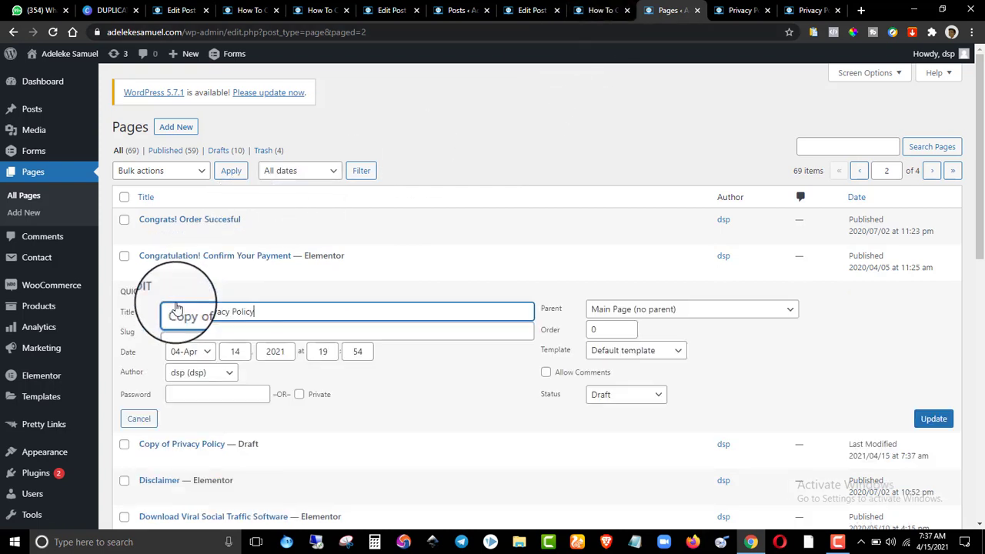
left_click(636, 398)
left_click(615, 432)
left_click(617, 399)
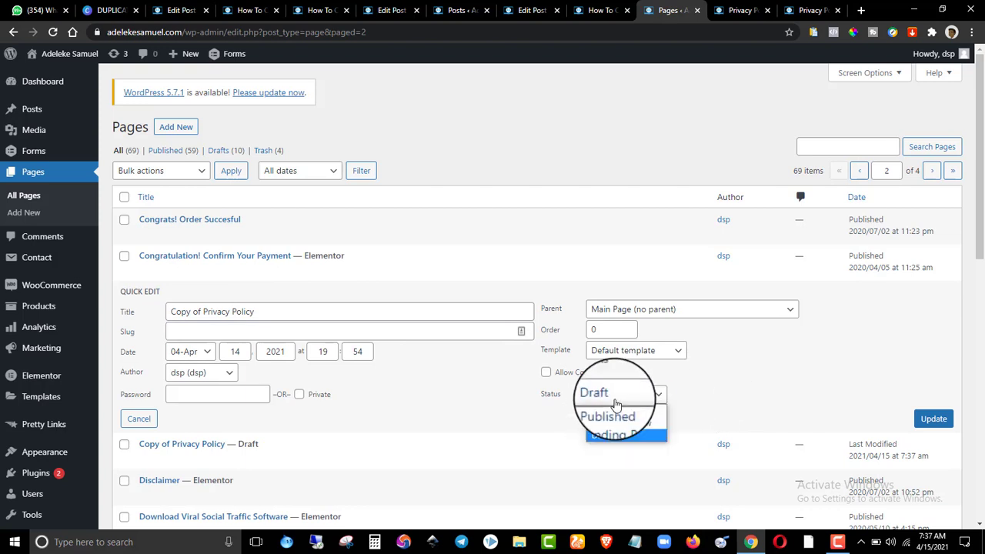
left_click(698, 401)
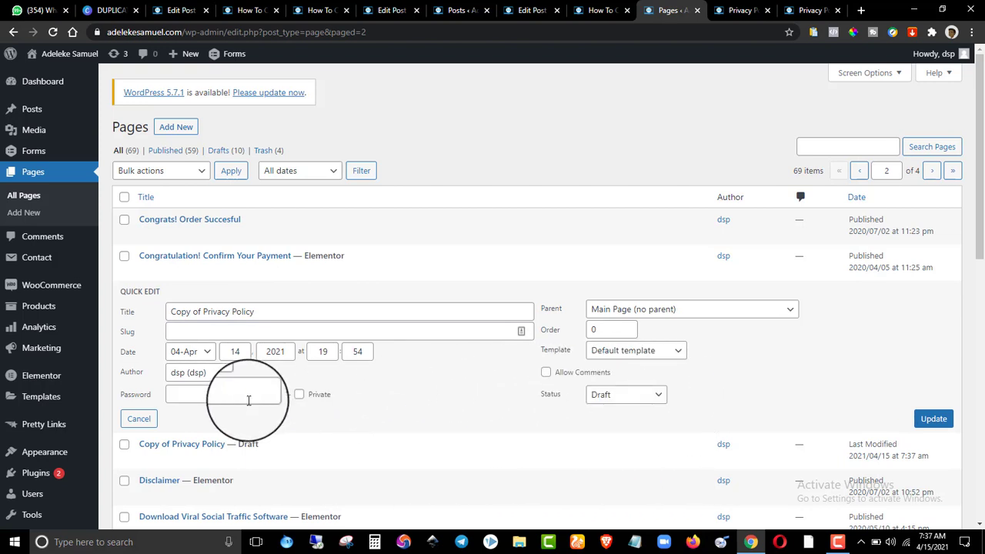
left_click(139, 418)
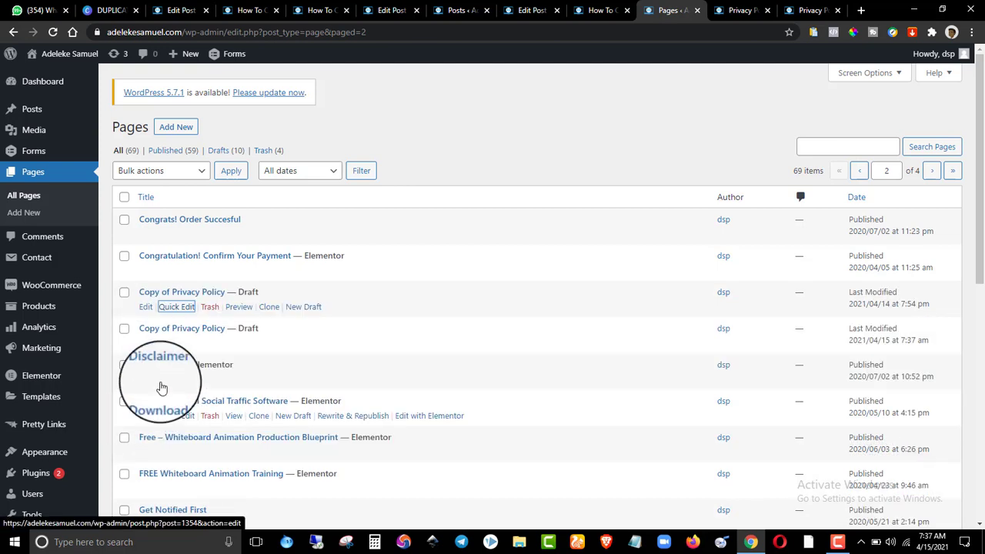
left_click(465, 162)
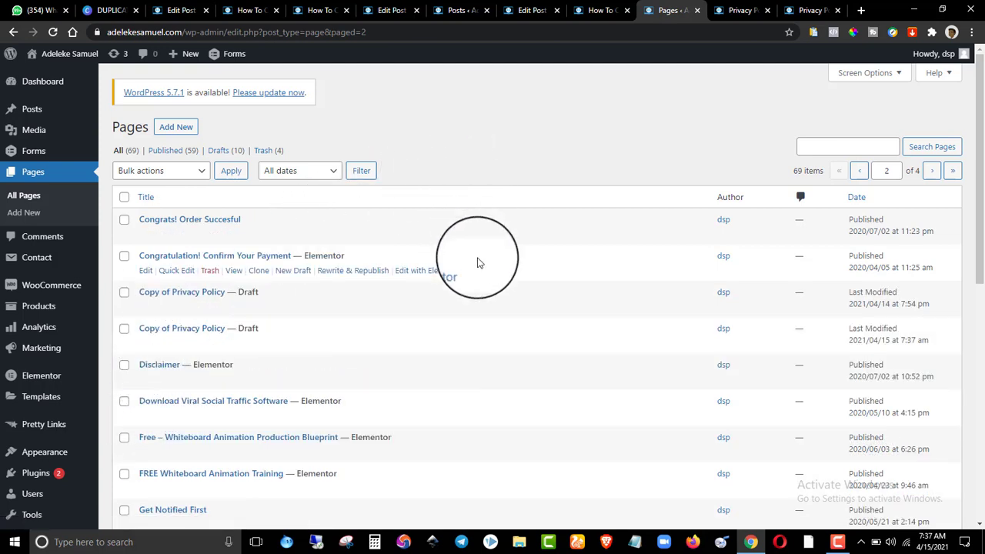
Read through the live Privacy Policy page in its own tab, from the heading down to the data retention section.
left_click(729, 10)
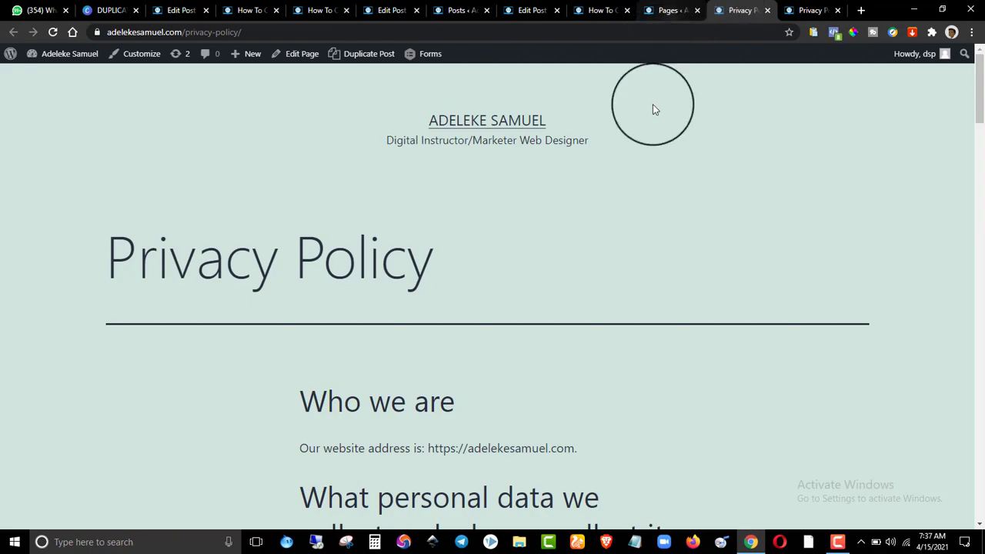
scroll(653, 187, "down", 10)
scroll(625, 246, "down", 10)
scroll(621, 273, "up", 10)
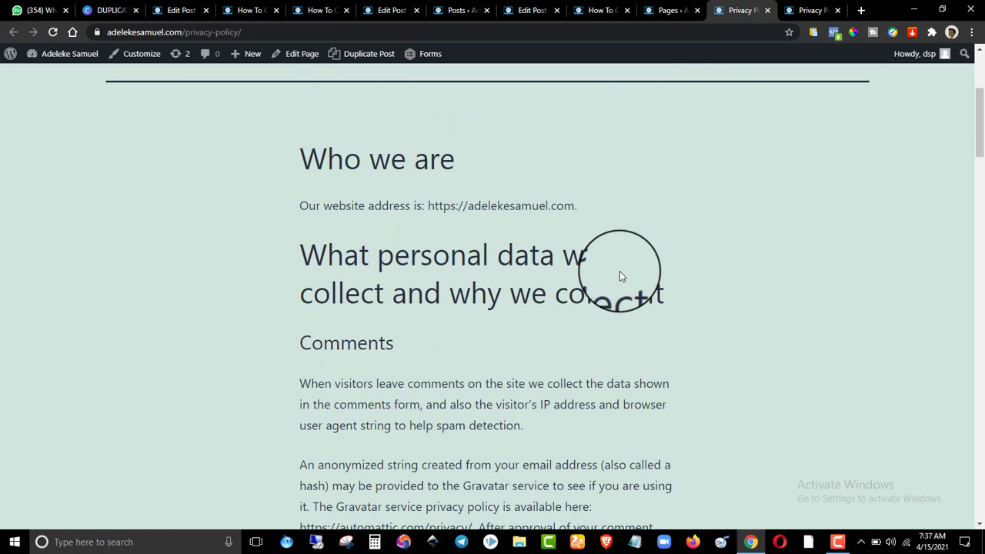
scroll(619, 287, "up", 3)
scroll(586, 368, "down", 8)
scroll(586, 367, "down", 5)
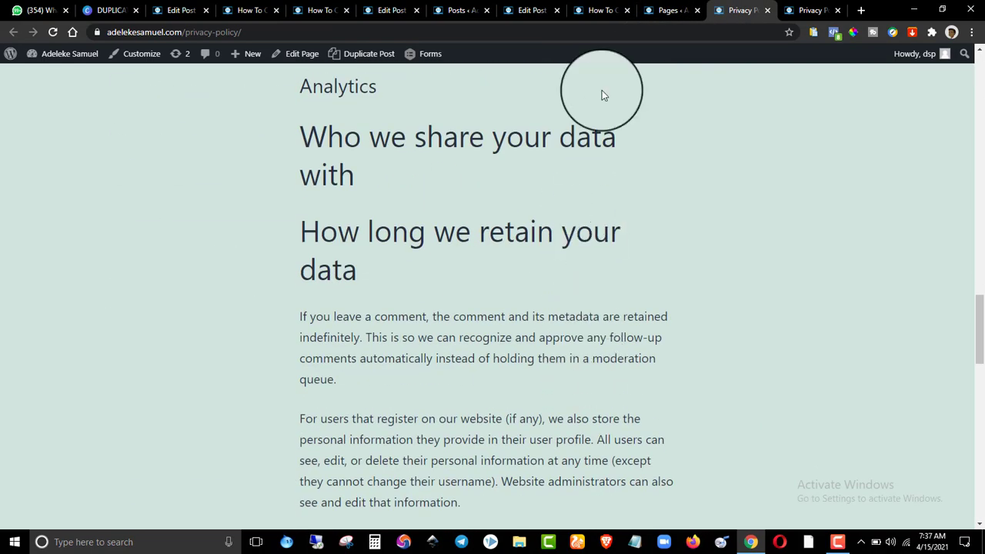
Check the Pages list again and return to the editor of the "How To Create WhatsApp eCommerce Store II" Rewrite & Republish duplicate.
left_click(662, 10)
scroll(656, 175, "down", 10)
left_click(189, 10)
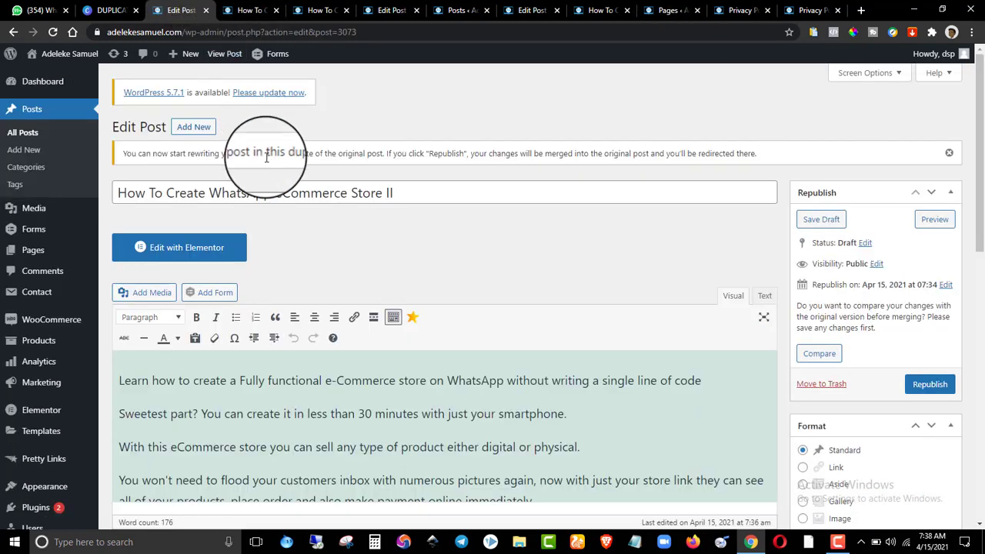